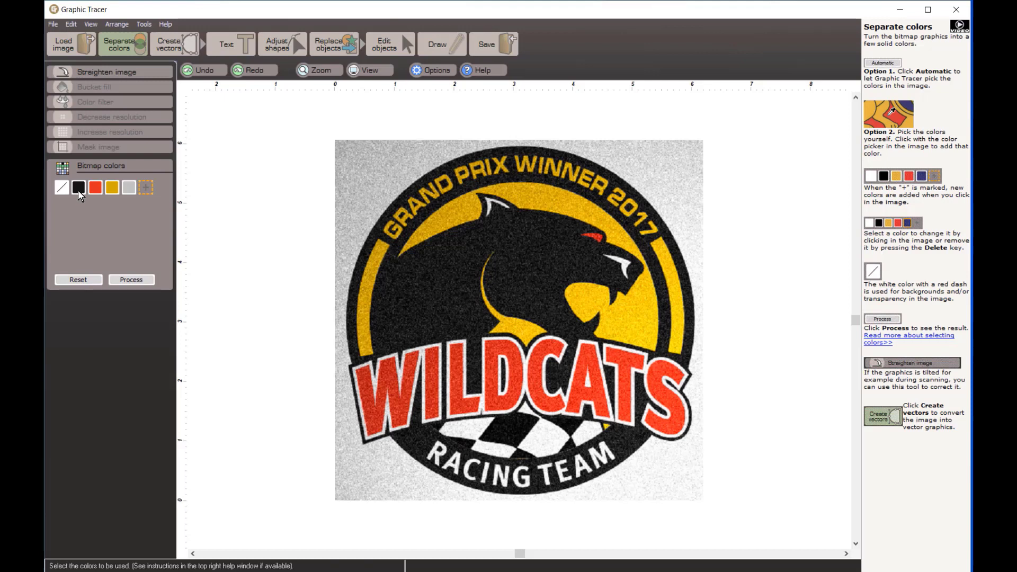
Remove the light grey color from the bitmap colors, keeping the background, black, red and gold.
click(94, 190)
click(128, 189)
click(91, 279)
Set the transparent background color from the grey area in the image's upper corner and process the color separation.
click(61, 188)
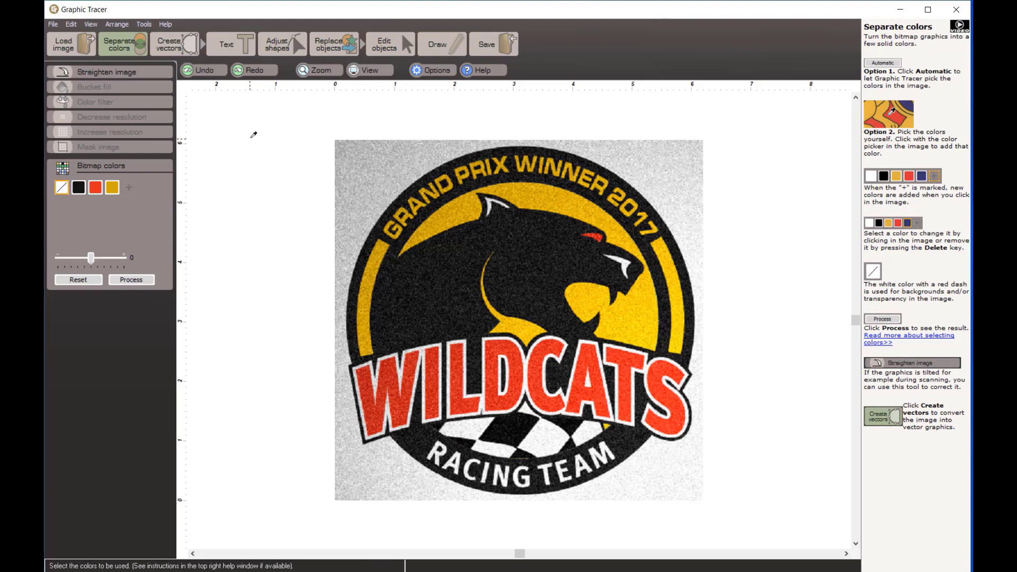
click(341, 143)
click(128, 280)
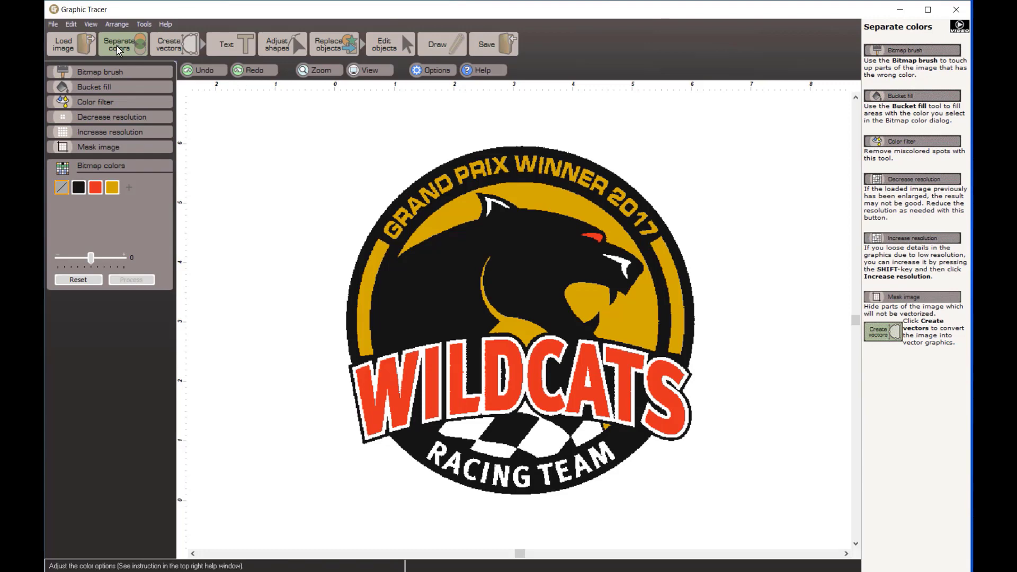
Convert the color-separated logo to vectors and inspect the traced edges around the GRAND PRIX WINNER lettering.
click(167, 43)
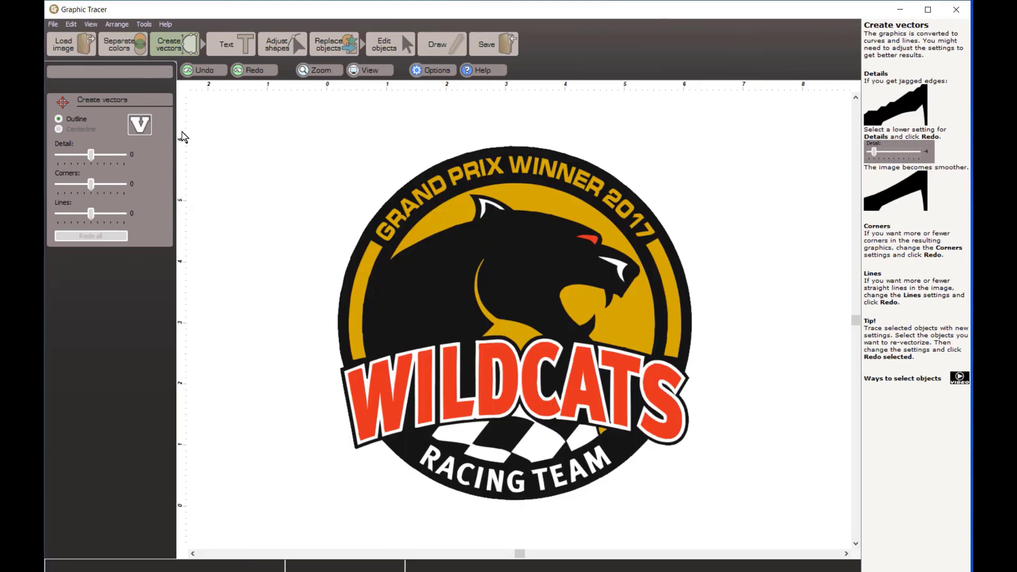
scroll(445, 187, up, 5)
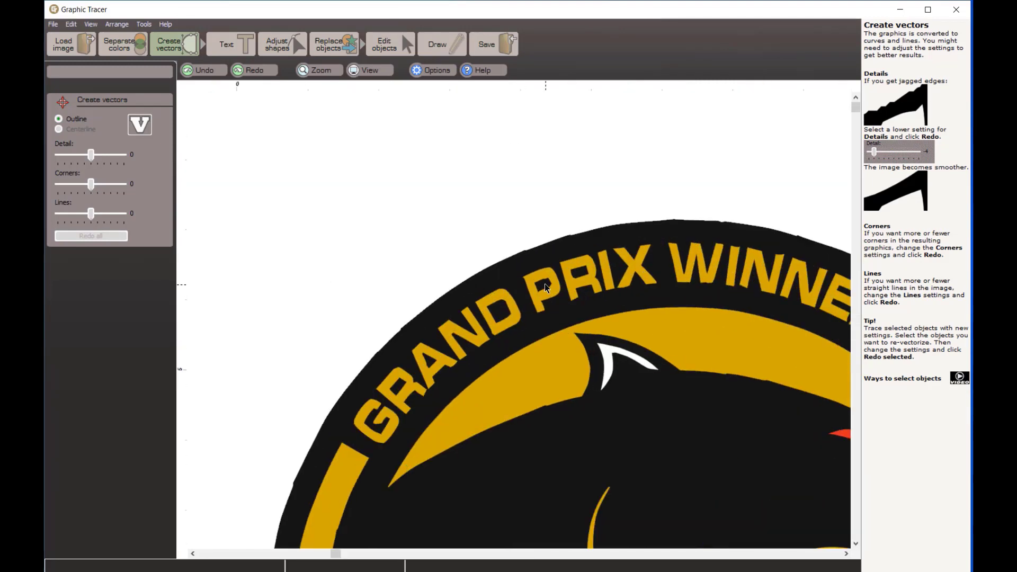
scroll(532, 278, down, 5)
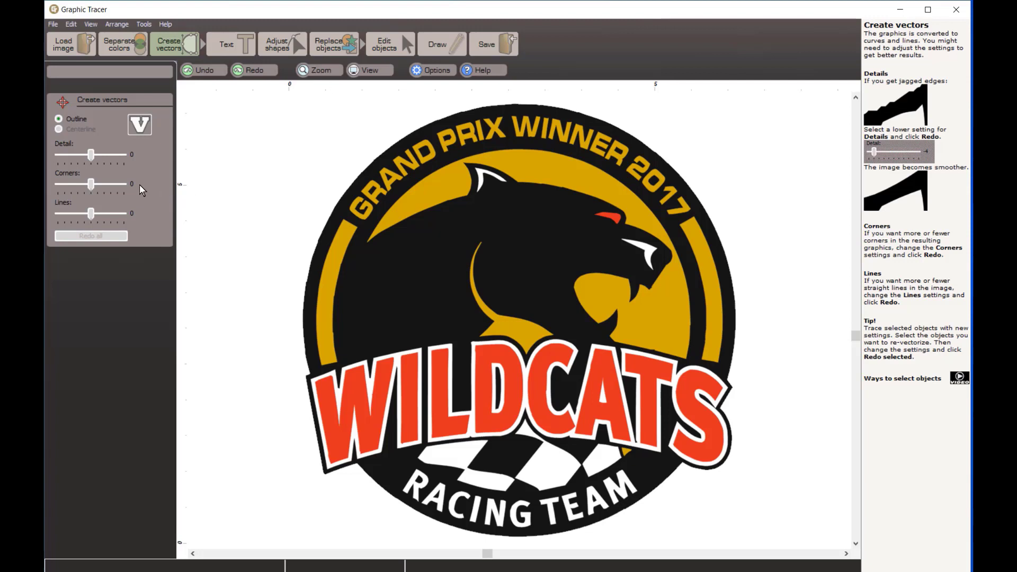
Retrace only the panther's red eye with Detail -4, Corners -4 and Lines -5.
click(612, 219)
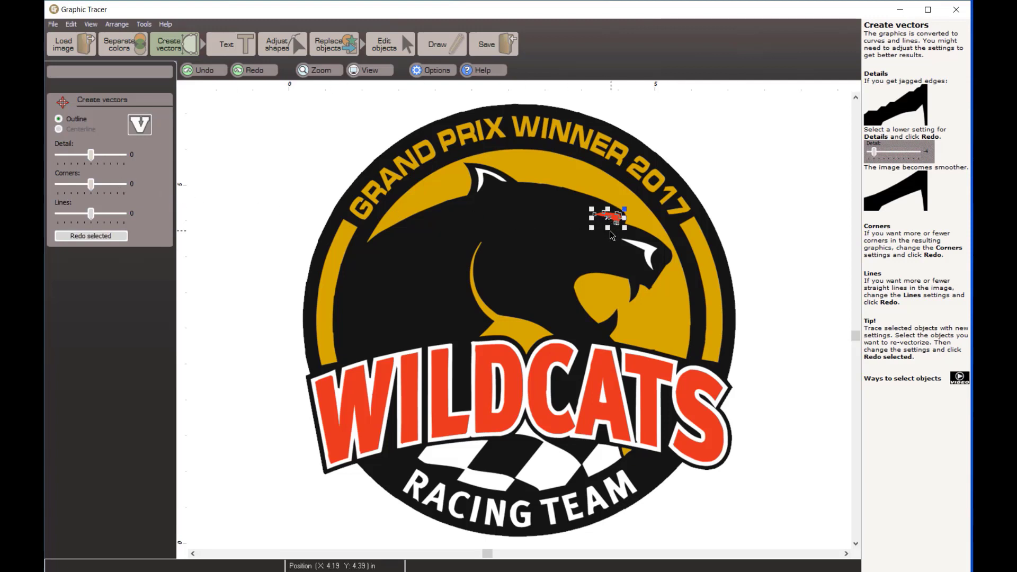
scroll(615, 218, up, 4)
scroll(520, 323, up, 2)
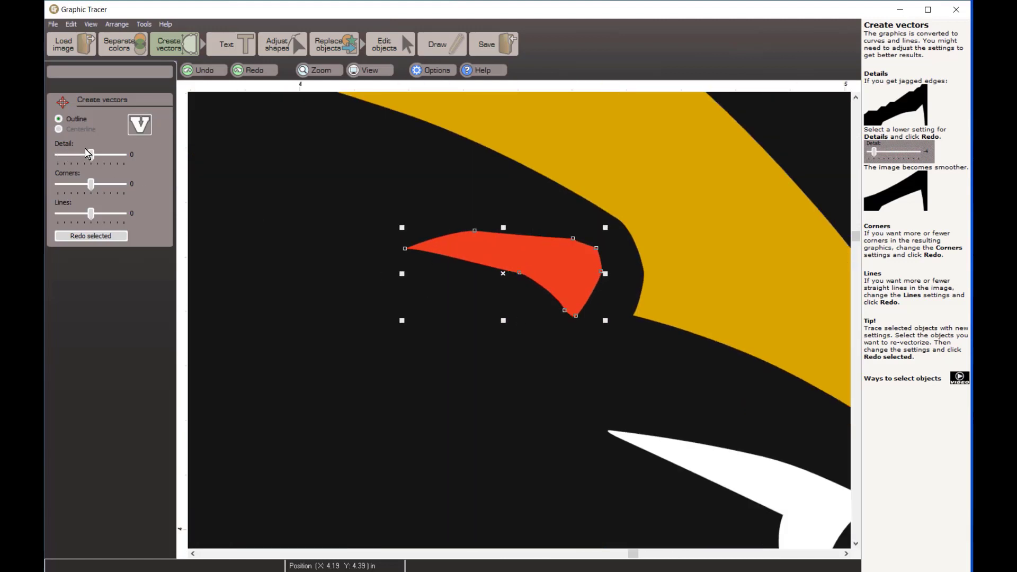
drag(89, 152, 68, 158)
drag(93, 183, 85, 212)
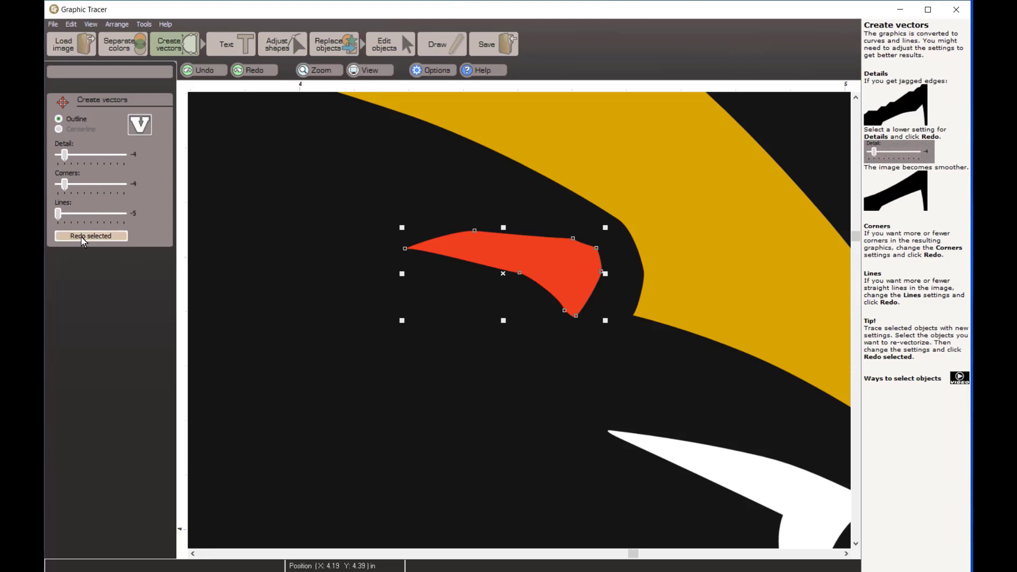
click(78, 234)
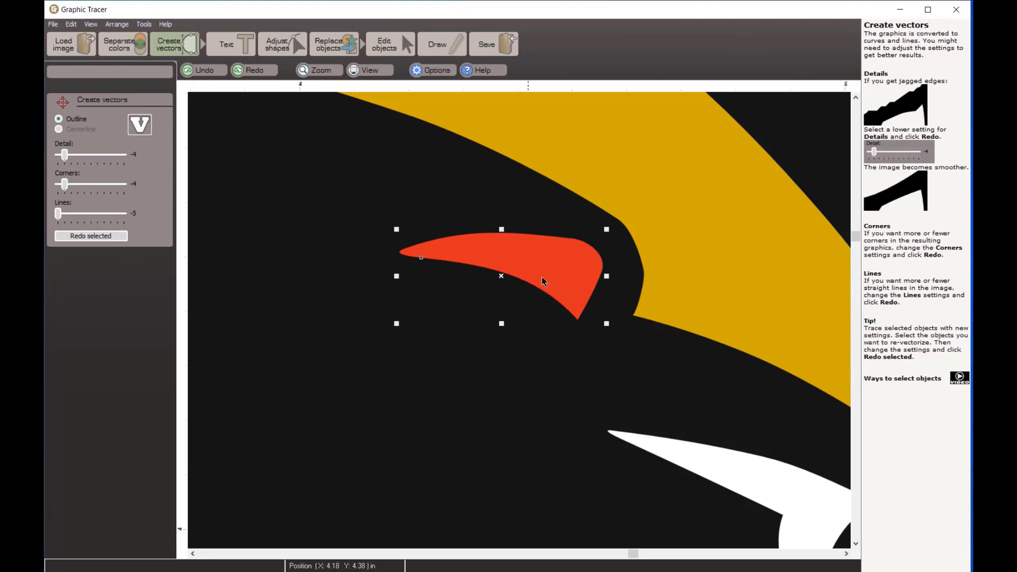
scroll(559, 270, down, 3)
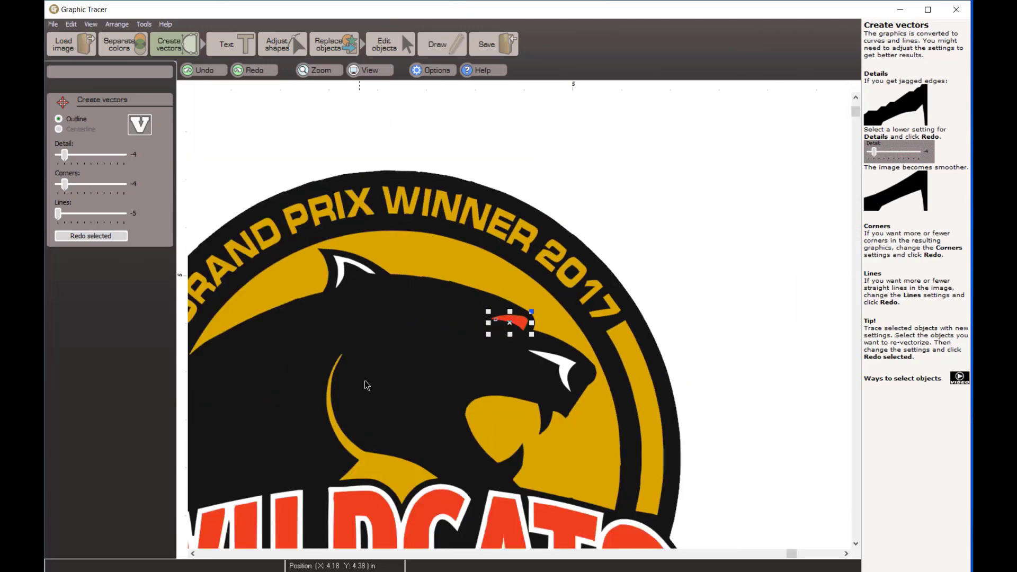
scroll(347, 390, down, 2)
Select the GRAND PRIX WINNER 2017 lettering for font identification, excluding the panther's ear and eye shapes.
click(572, 236)
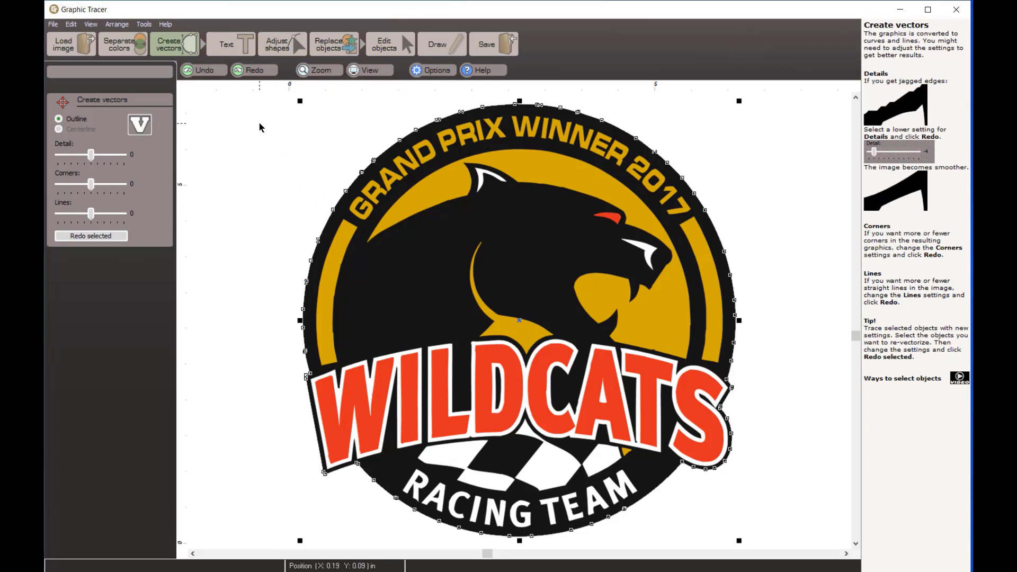
click(856, 98)
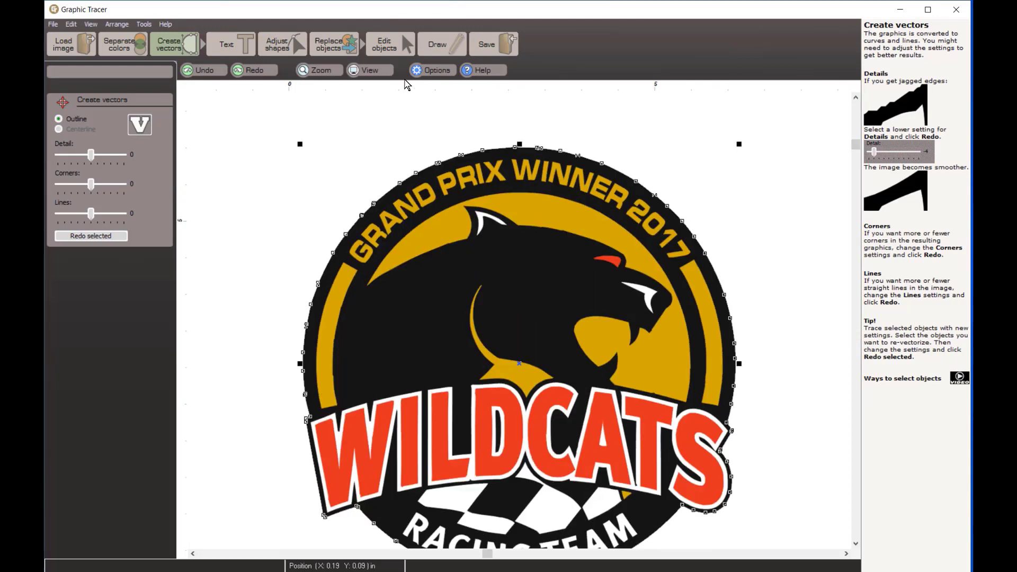
click(230, 47)
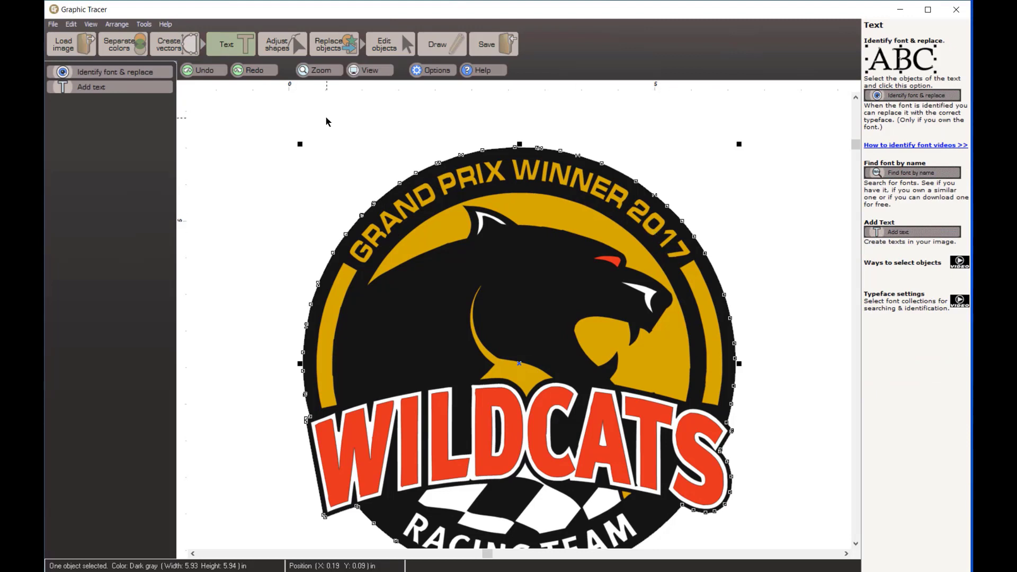
drag(321, 113, 721, 272)
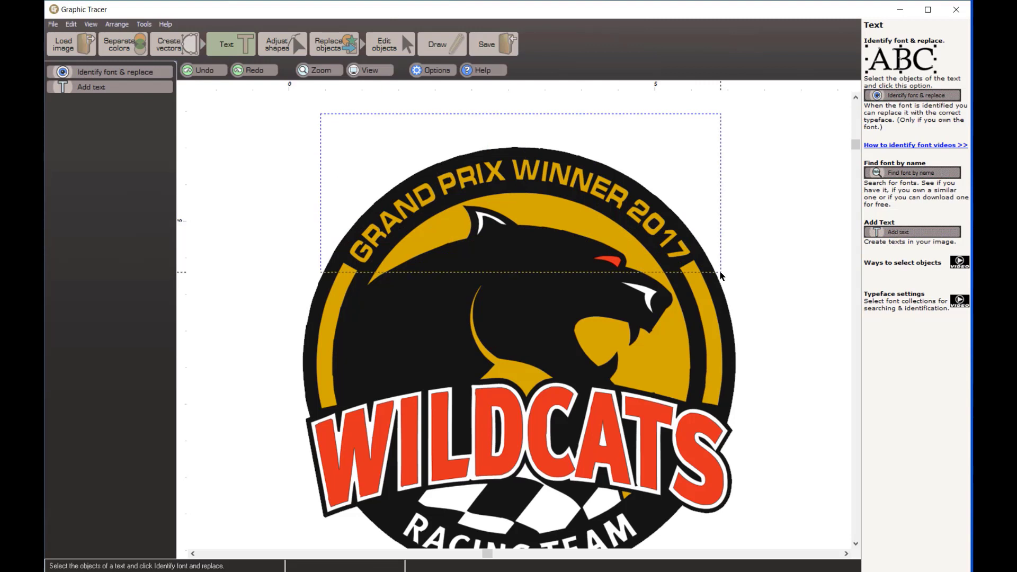
drag(721, 272, 721, 272)
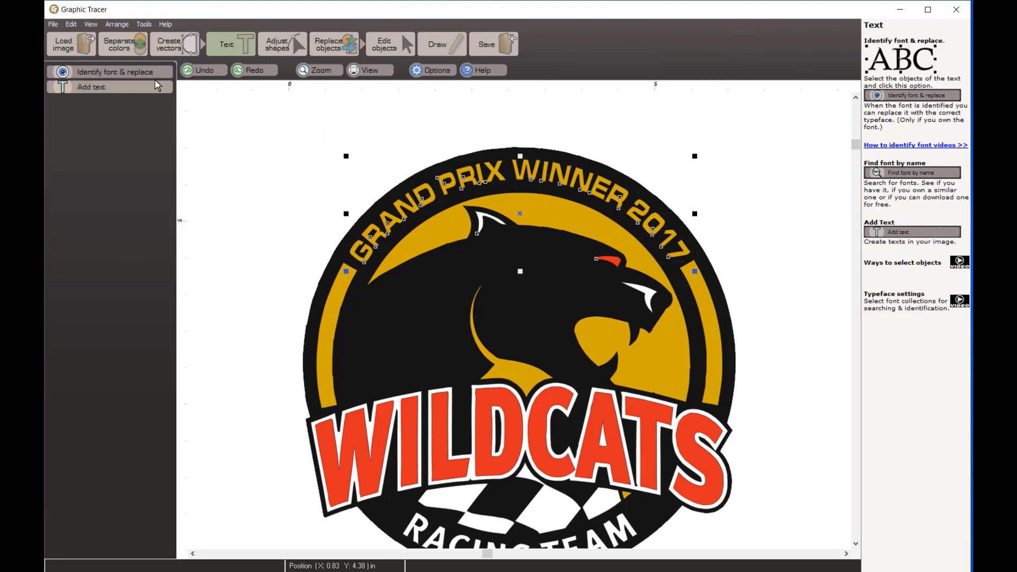
click(135, 69)
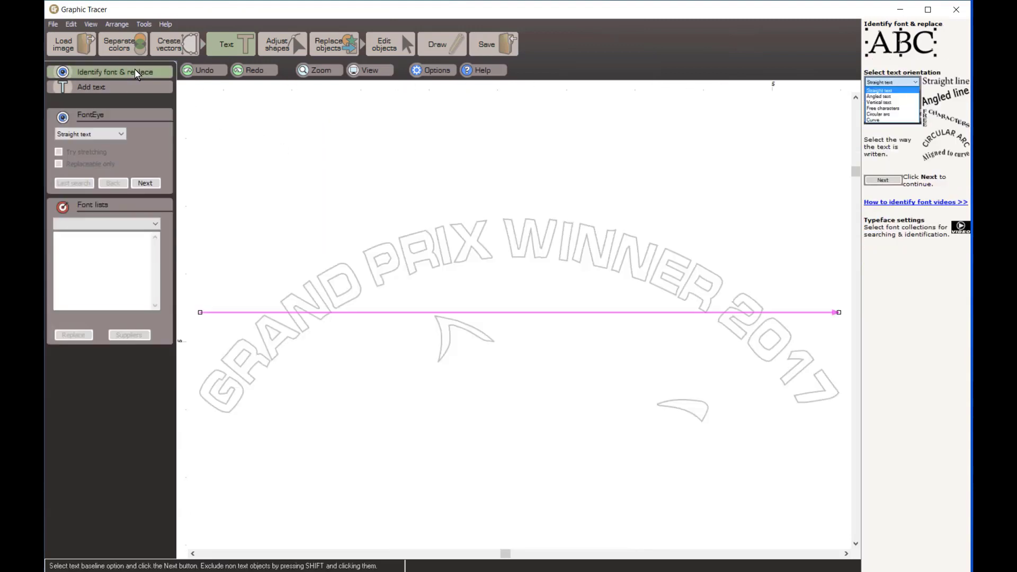
shift+click(453, 328)
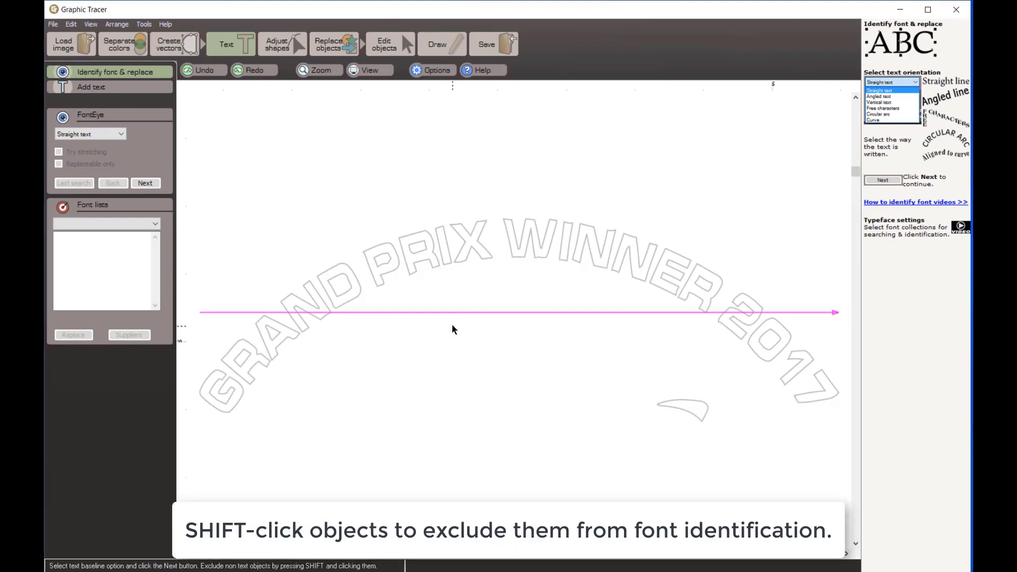
shift+click(697, 401)
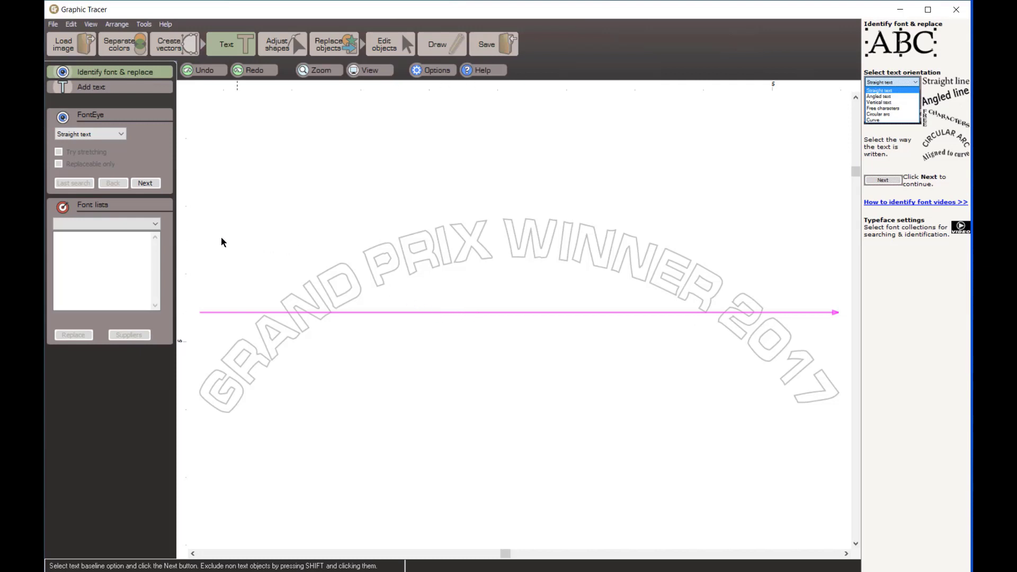
Set the text orientation to Circular arc and fit the circle to the baseline of the curved lettering.
click(120, 135)
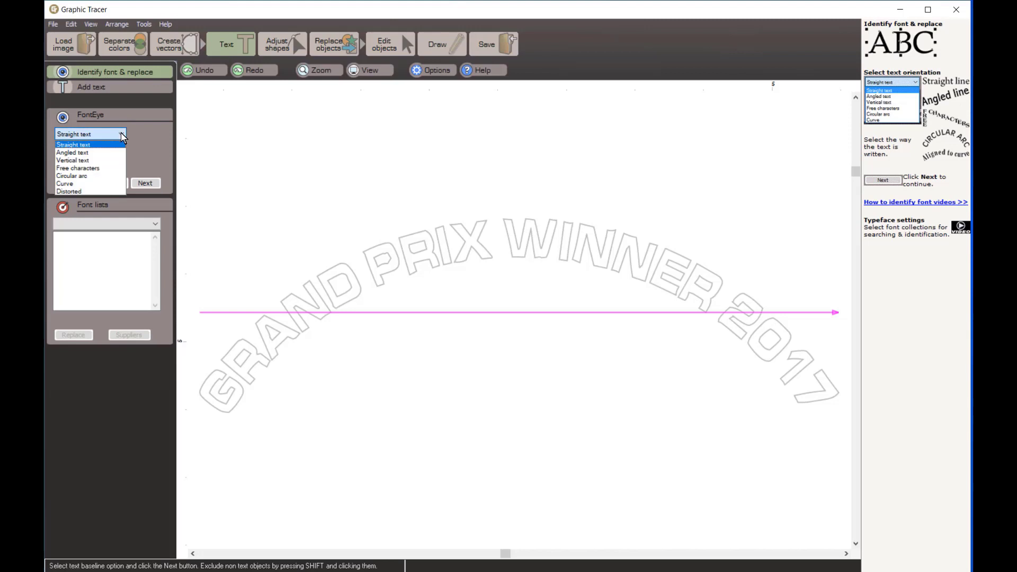
click(111, 176)
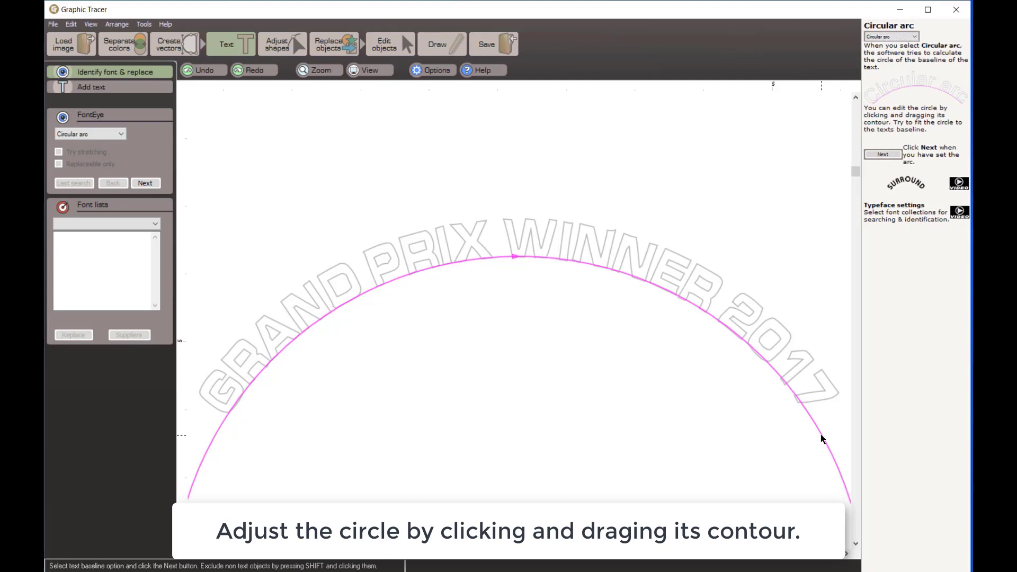
mouse_move(822, 439)
mouse_down()
mouse_move(827, 503)
mouse_move(824, 443)
mouse_move(813, 446)
mouse_up()
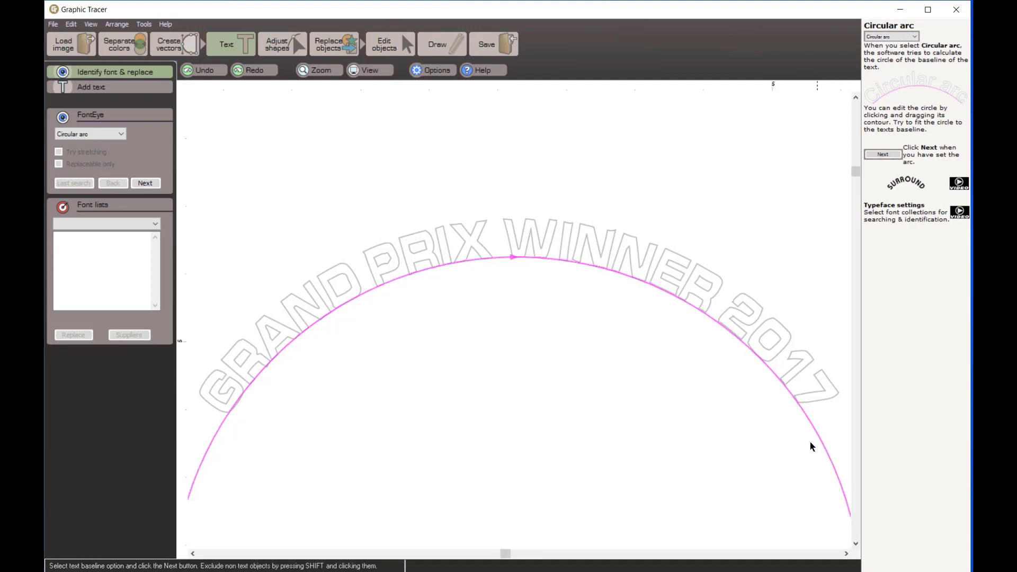
Check the recognized letters, correct the last letter of WINNER to R, and identify the font.
click(142, 183)
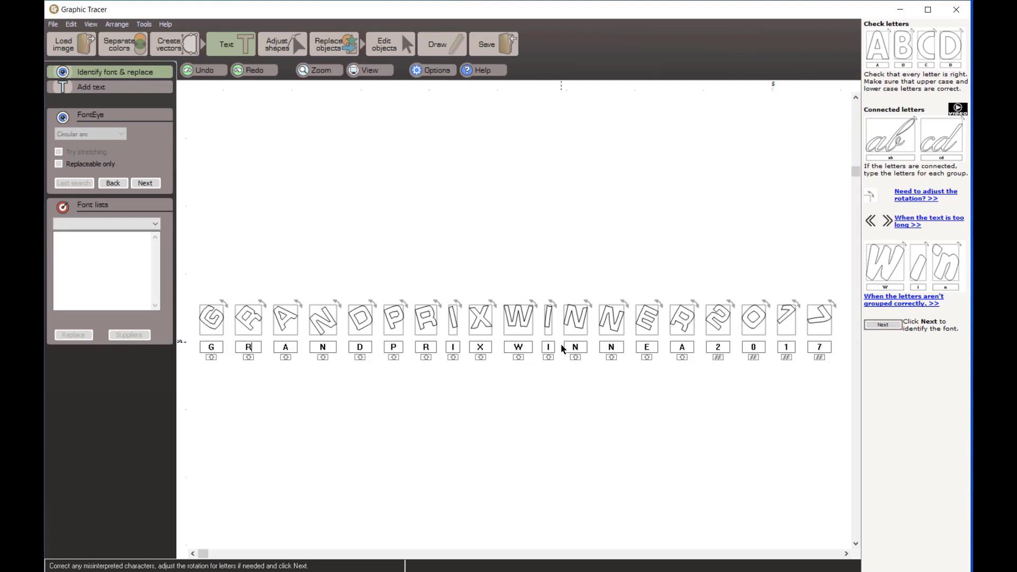
click(676, 350)
click(152, 181)
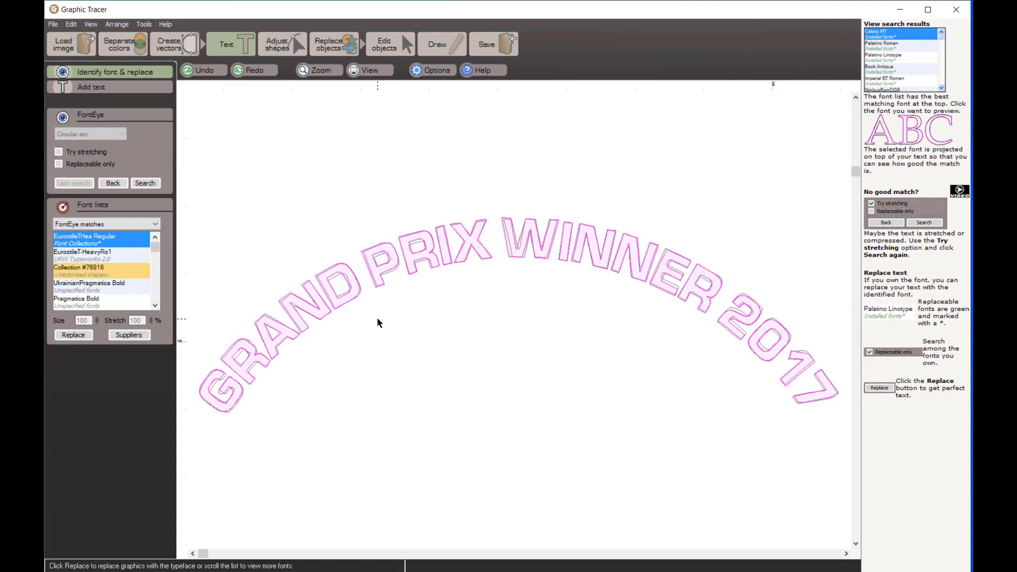
Preview the first matching fonts down to UkrainianPragmatica Bold over the lettering, and return to EurostileTHea Regular.
click(102, 254)
key(Down)
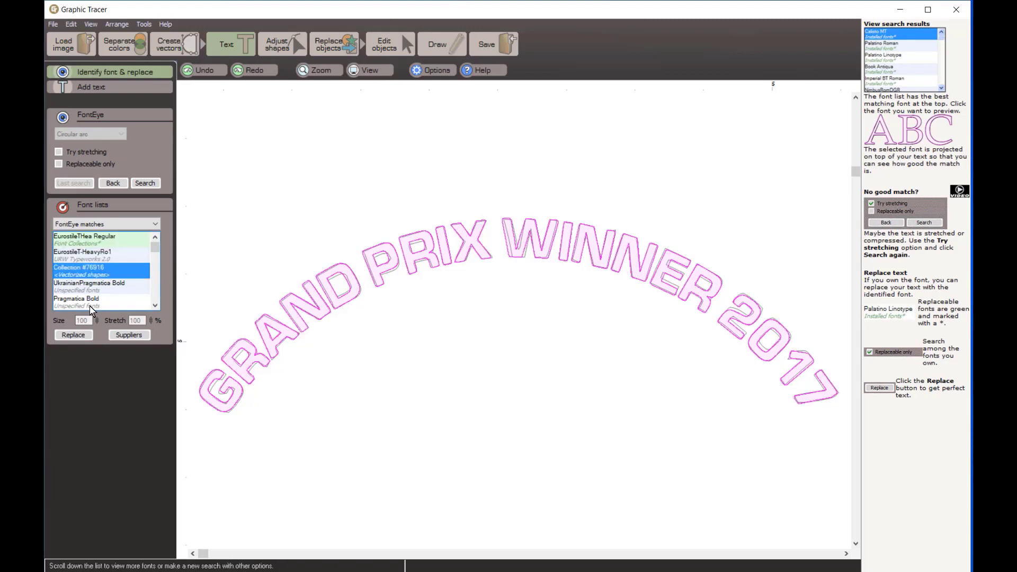
key(Down)
key(Down)
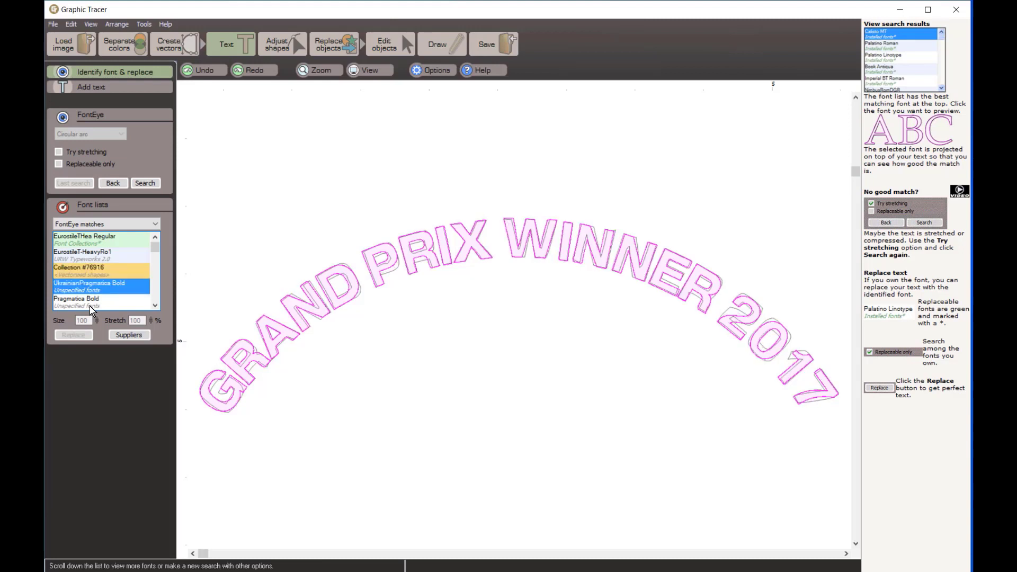
key(Up)
key(Up)
key(Up)
key(Up)
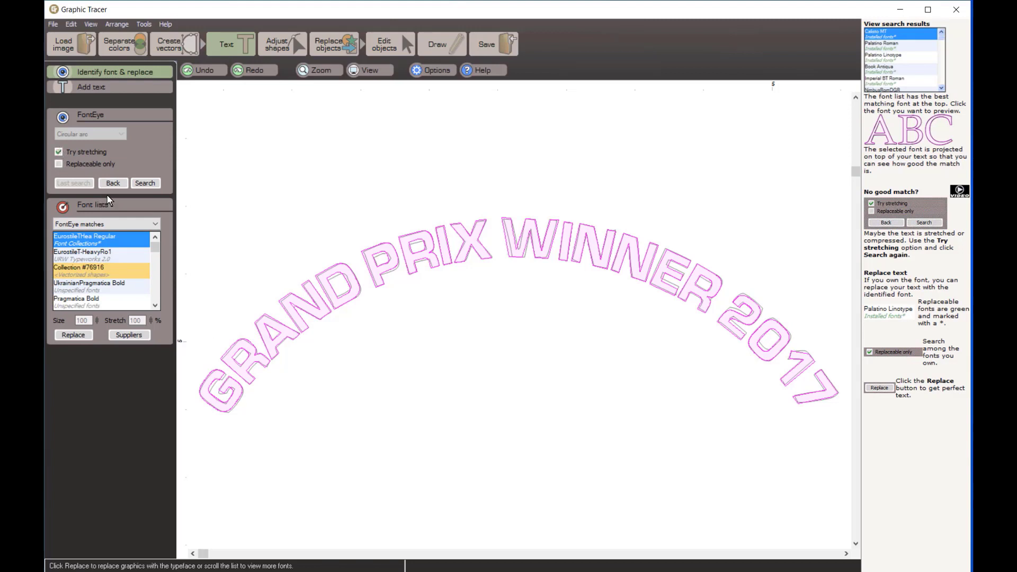
Search for the font again with Try stretching enabled and replace the lettering with MicrogrammaBoldExtended Regular, compressed 68 %.
click(143, 183)
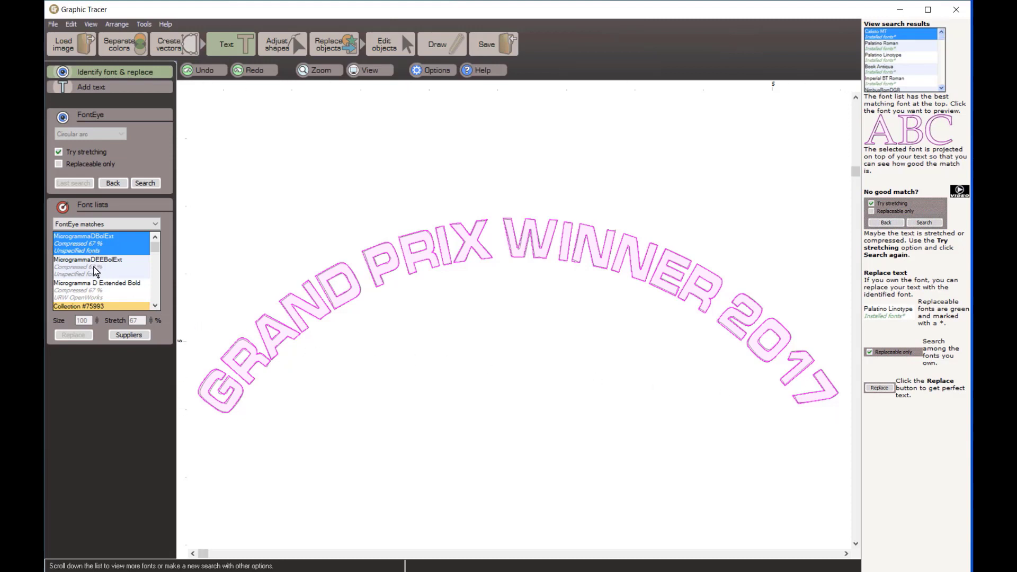
click(155, 306)
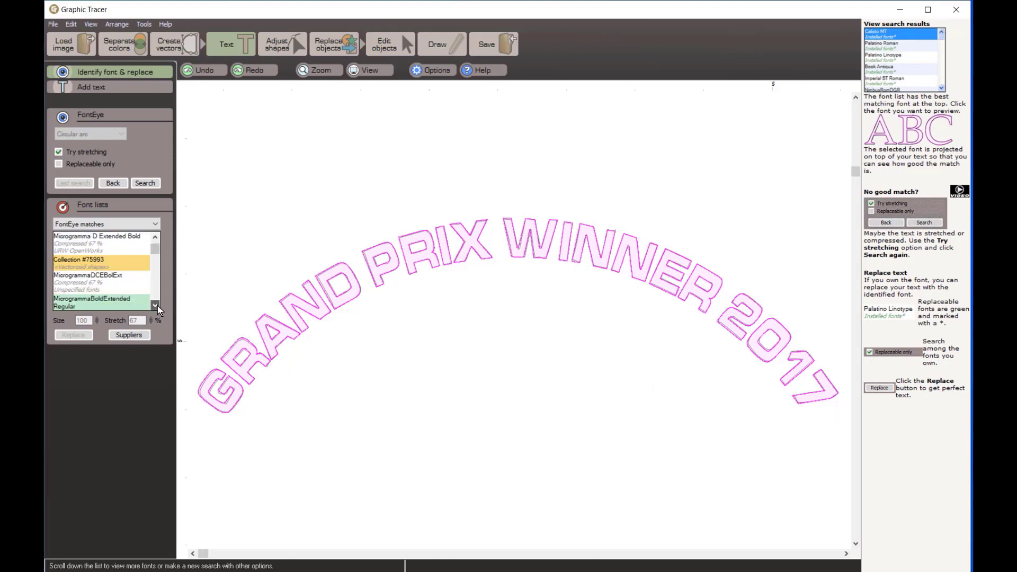
click(93, 264)
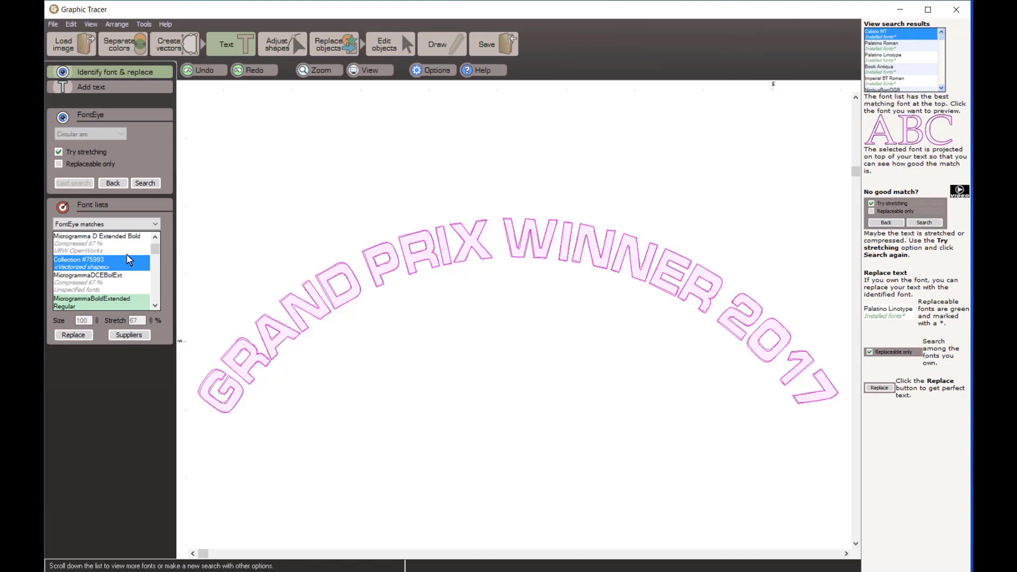
click(94, 302)
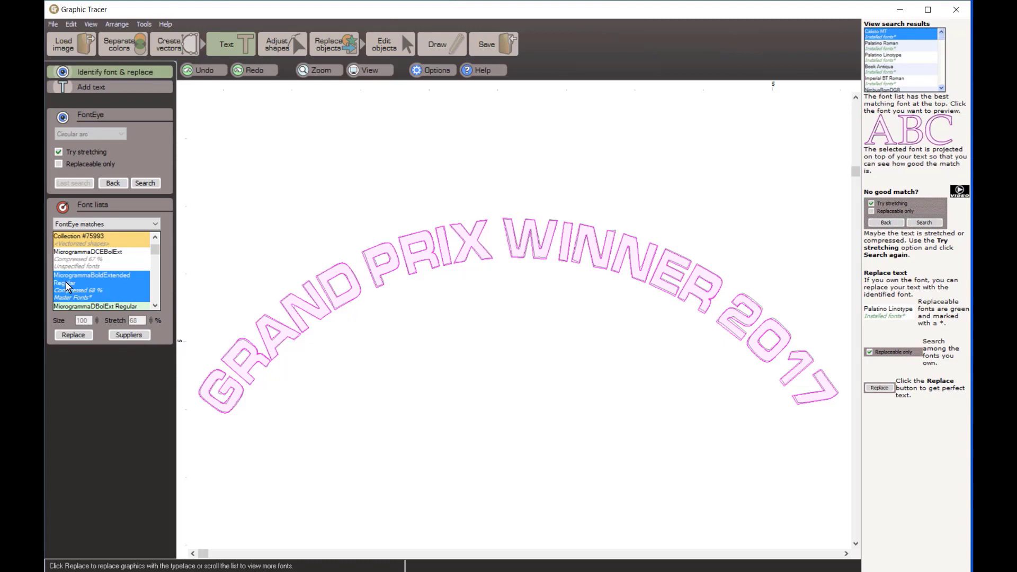
click(78, 334)
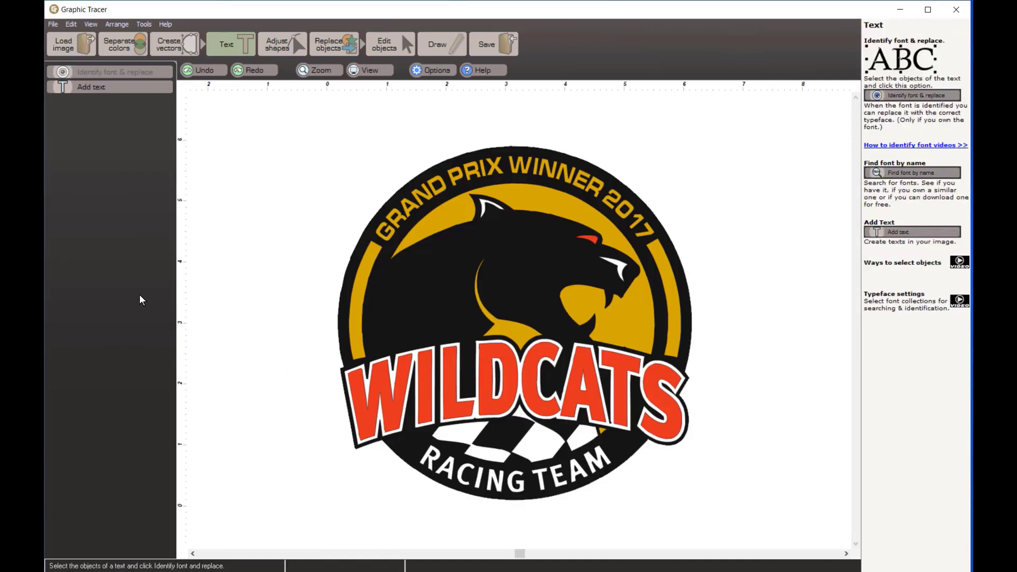
scroll(460, 201, up, 5)
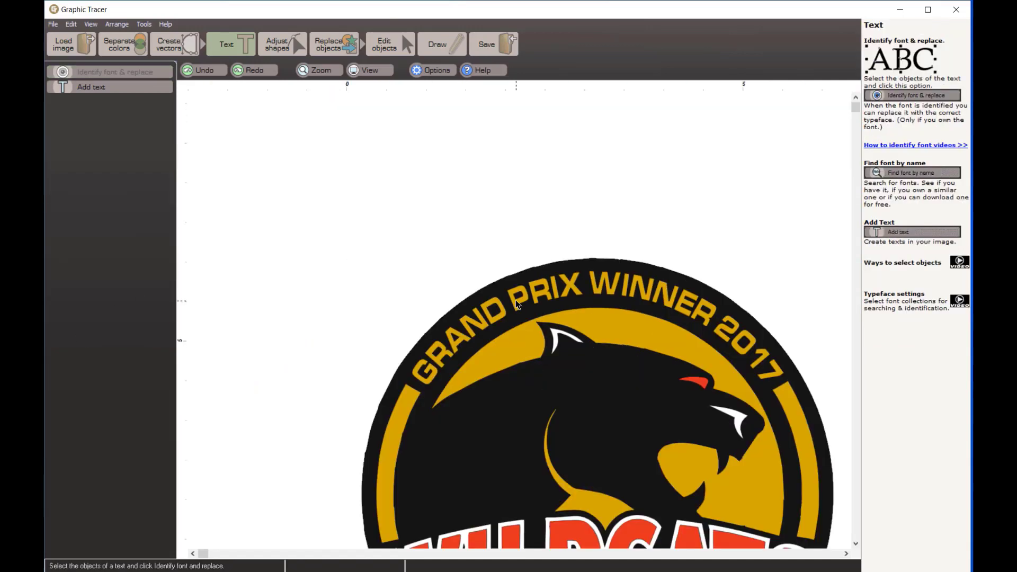
scroll(435, 353, down, 5)
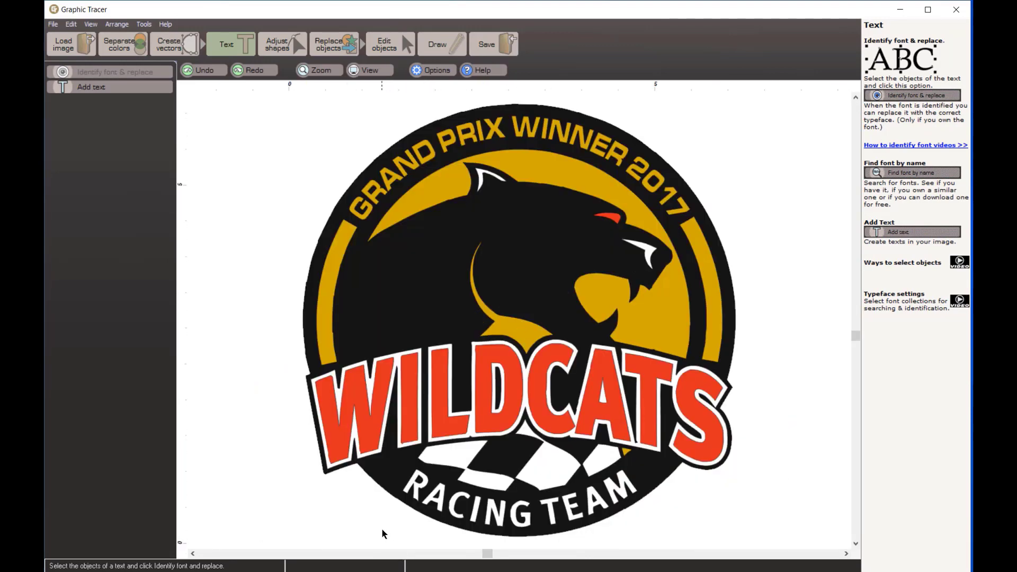
Select the RACING TEAM lettering and set up its font identification with a Circular arc baseline.
drag(382, 534, 670, 468)
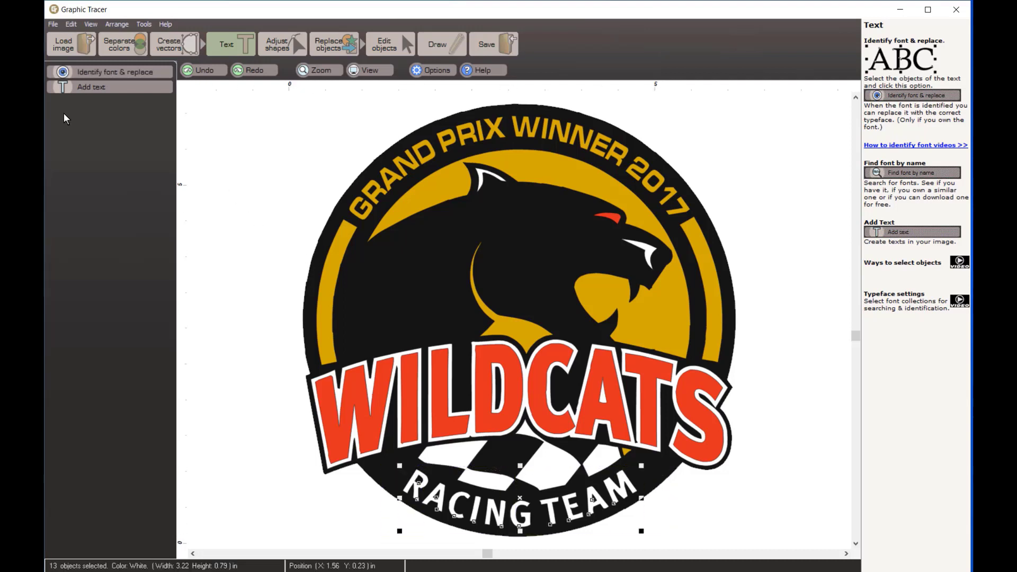
click(126, 72)
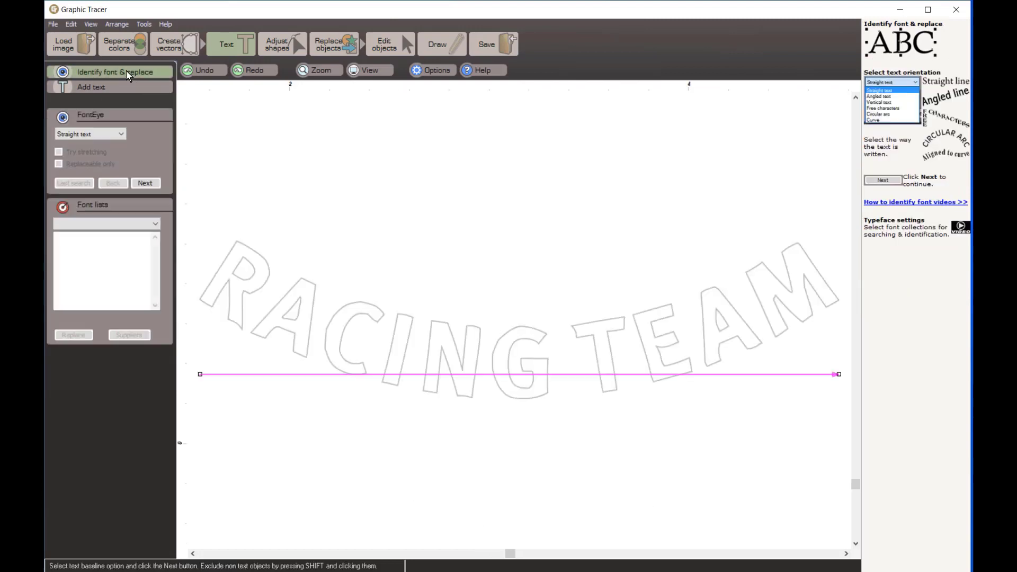
click(117, 136)
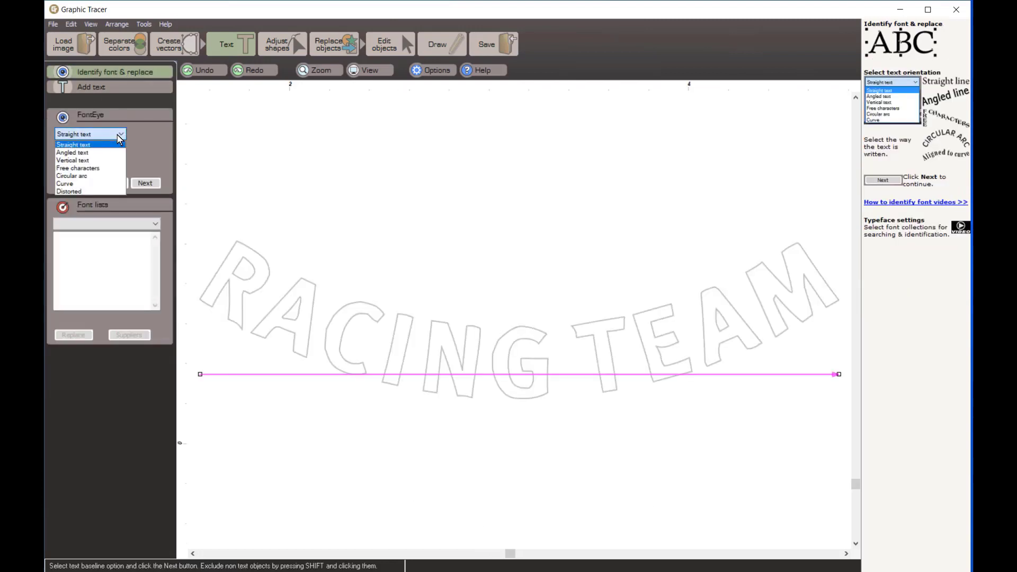
click(104, 177)
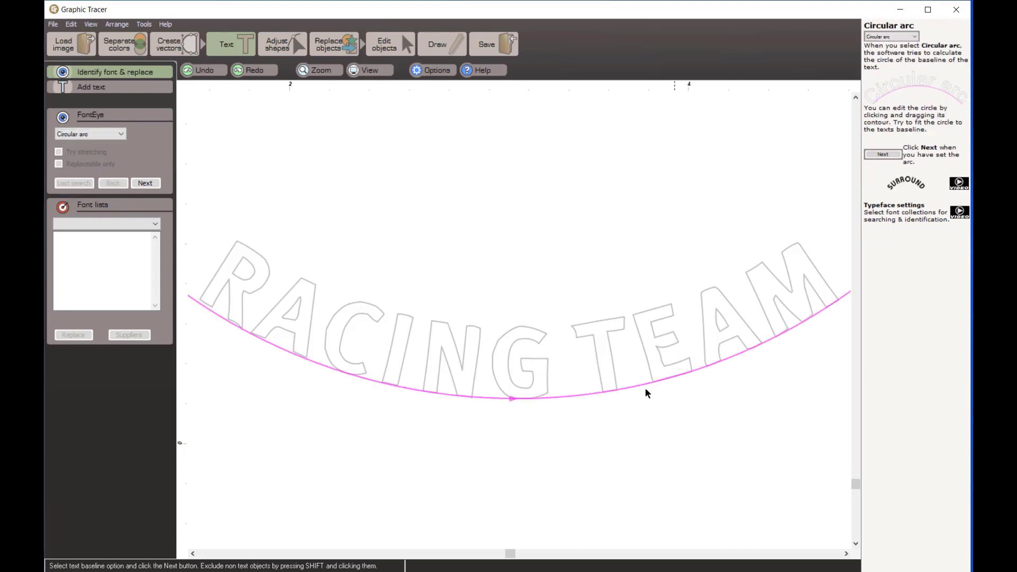
click(156, 183)
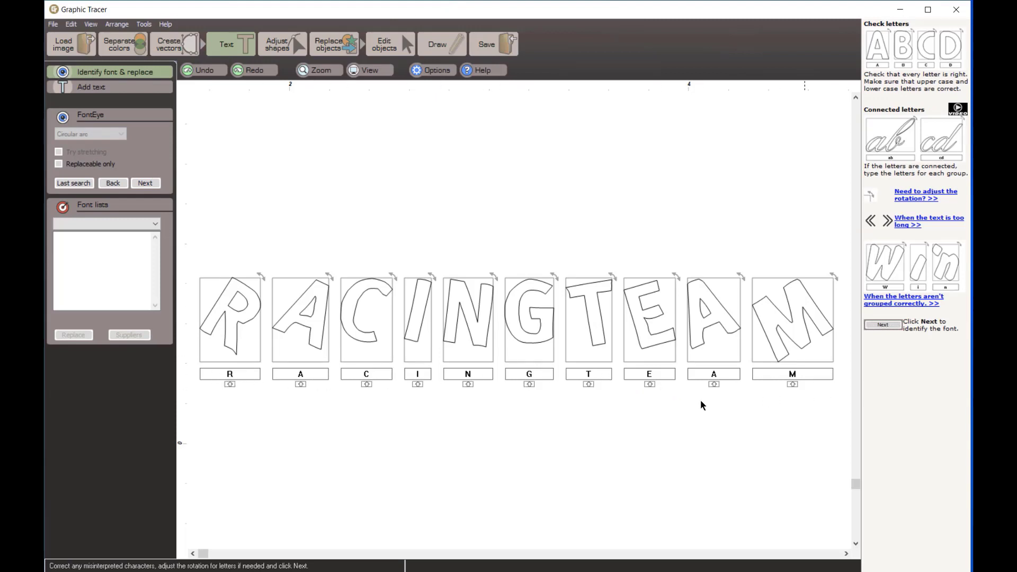
Identify the RACING TEAM font from the recognized letters and replace the lettering with MetaPlus Bold from Master Fonts.
click(156, 184)
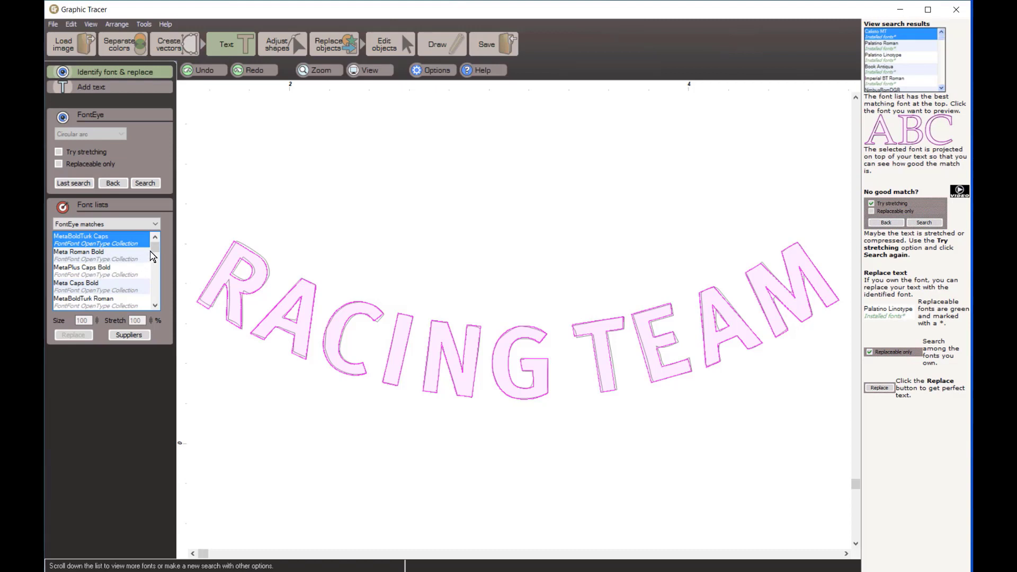
scroll(157, 256, down, 3)
scroll(156, 256, down, 2)
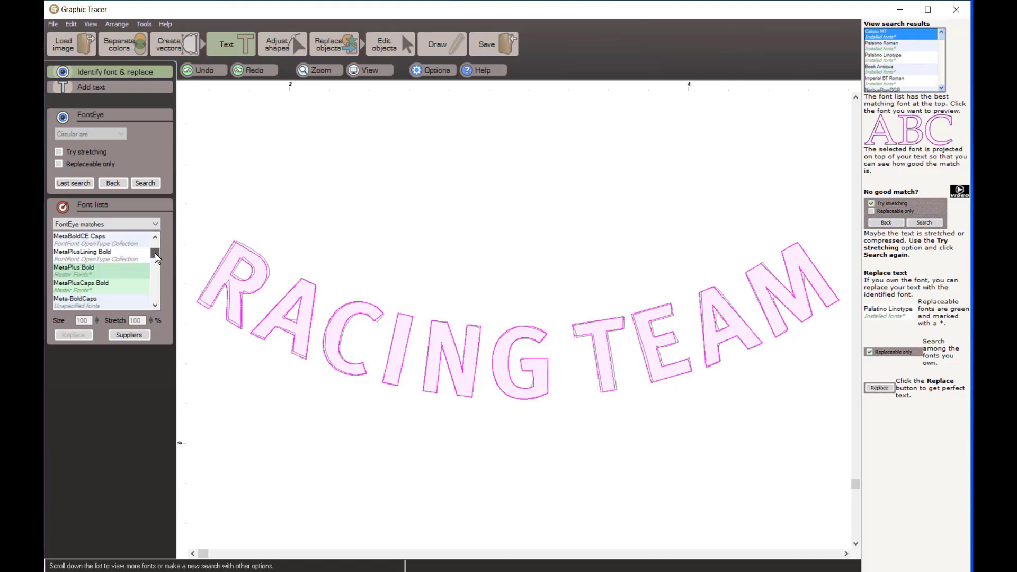
click(78, 275)
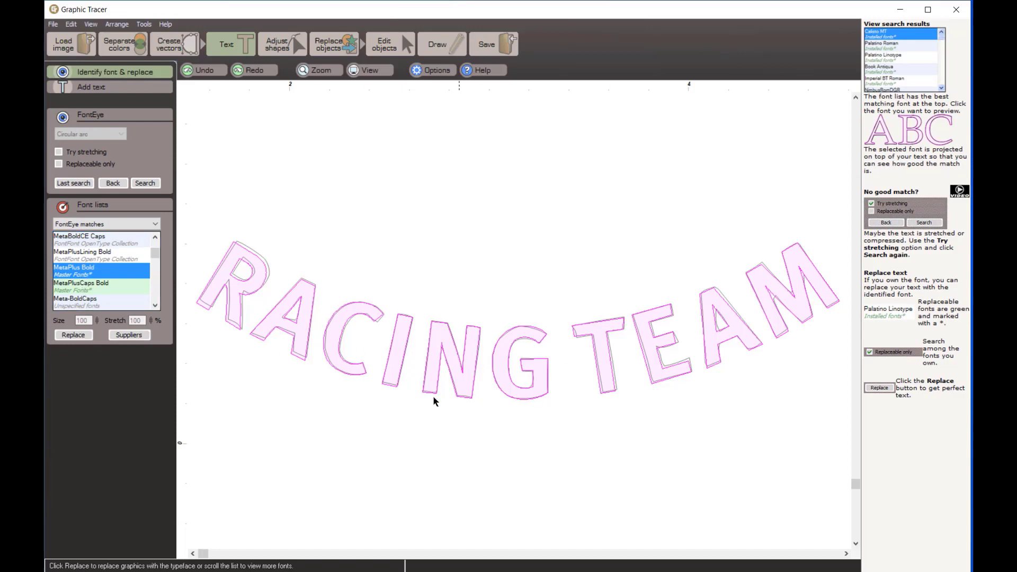
click(77, 335)
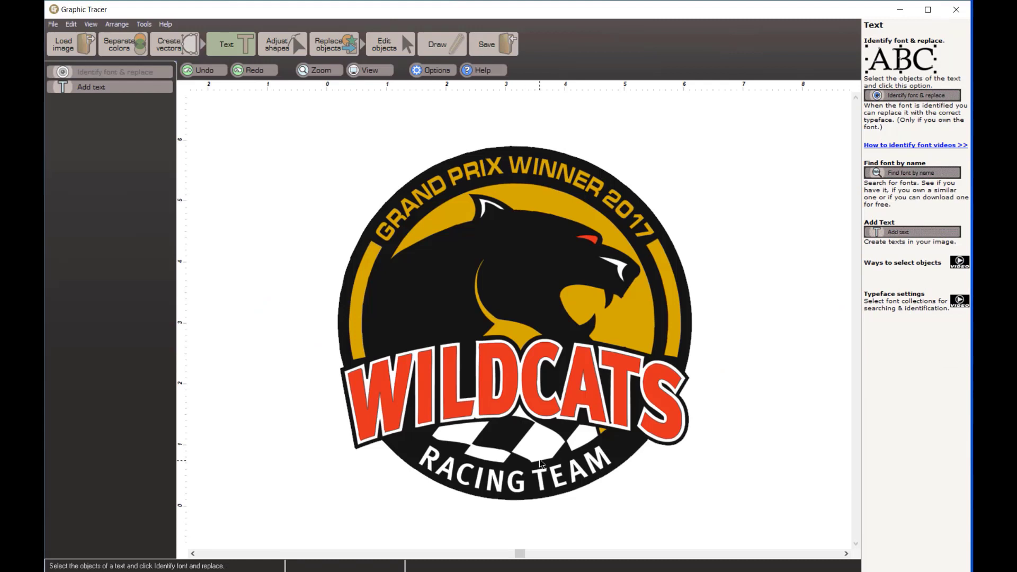
Select all objects in the same red as the W, start font identification, and exclude the panther's eye shape.
click(395, 419)
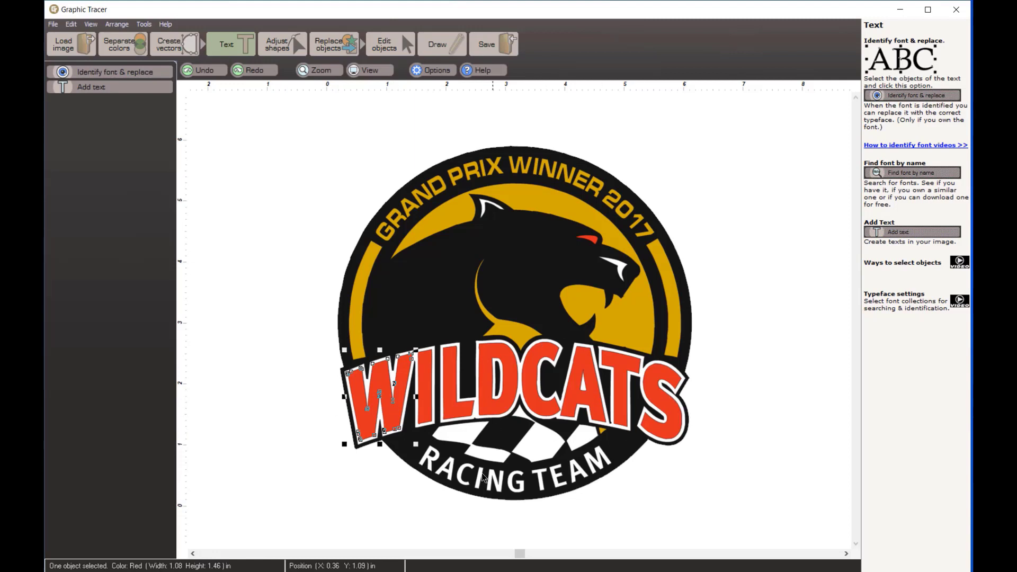
right_click(395, 421)
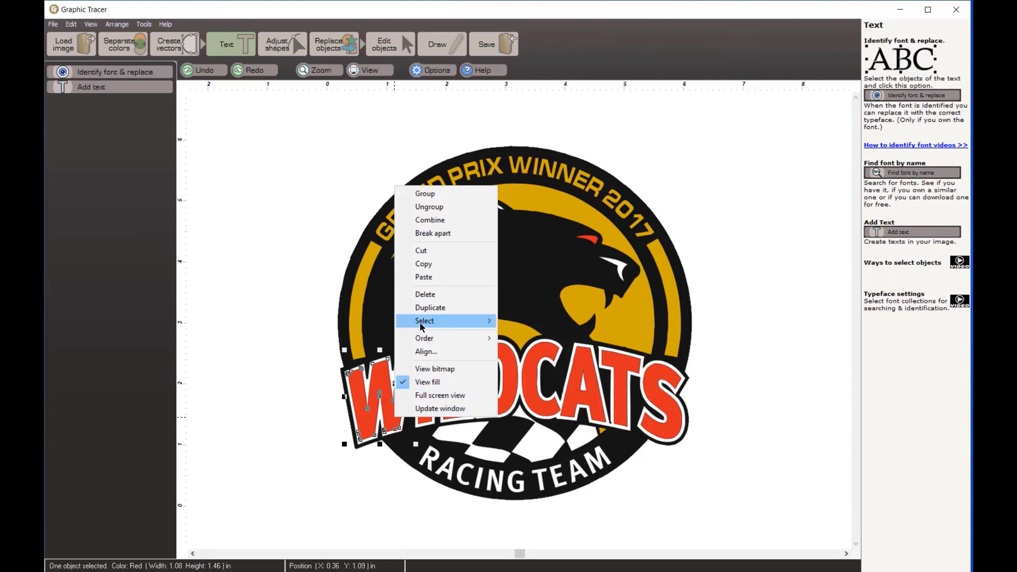
mouse_move(422, 327)
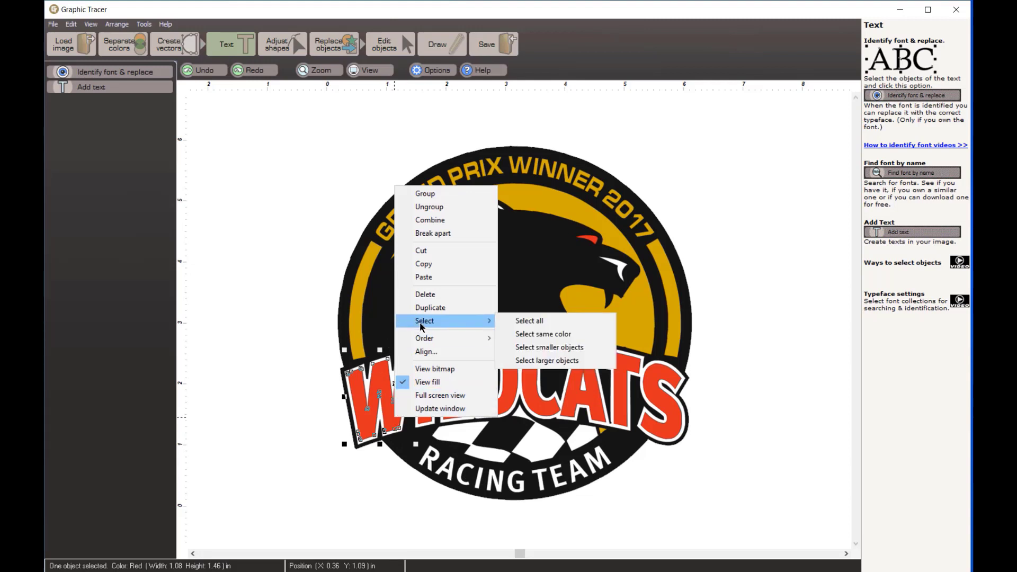
click(549, 335)
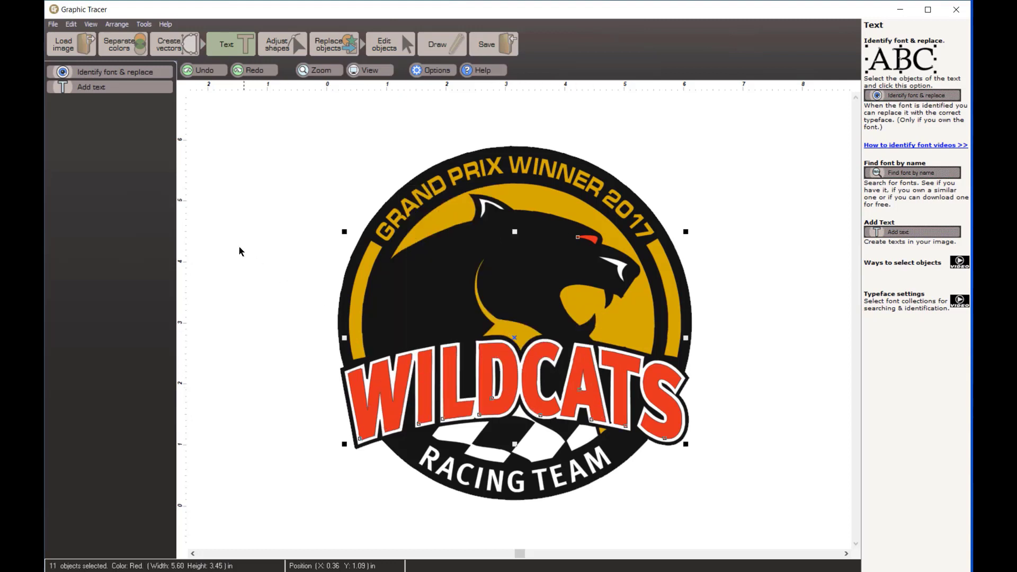
click(146, 72)
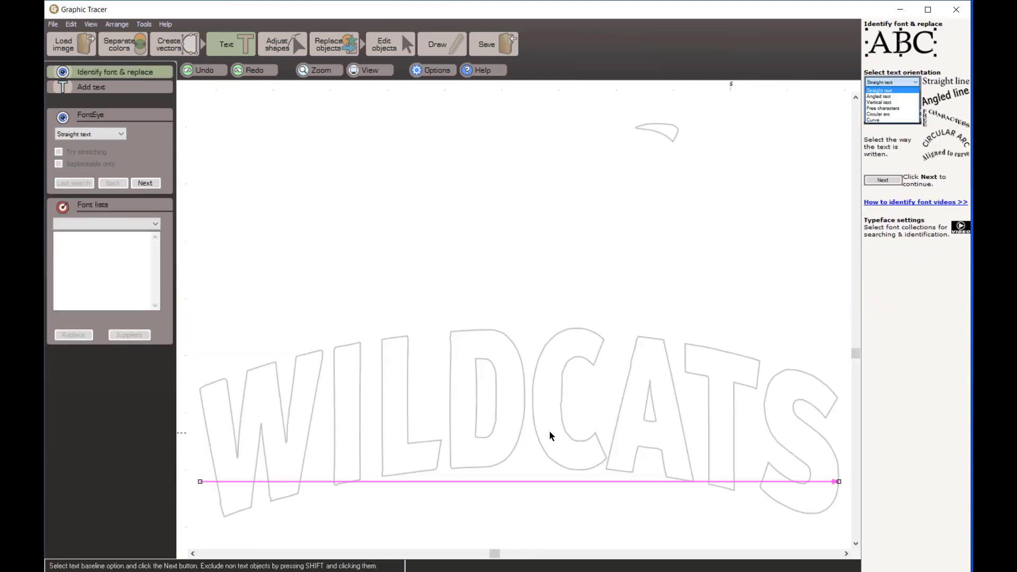
shift+click(666, 135)
Set the text orientation to Distorted with the arched-up shape and fit the lower curve to the base of WILDCATS.
click(120, 134)
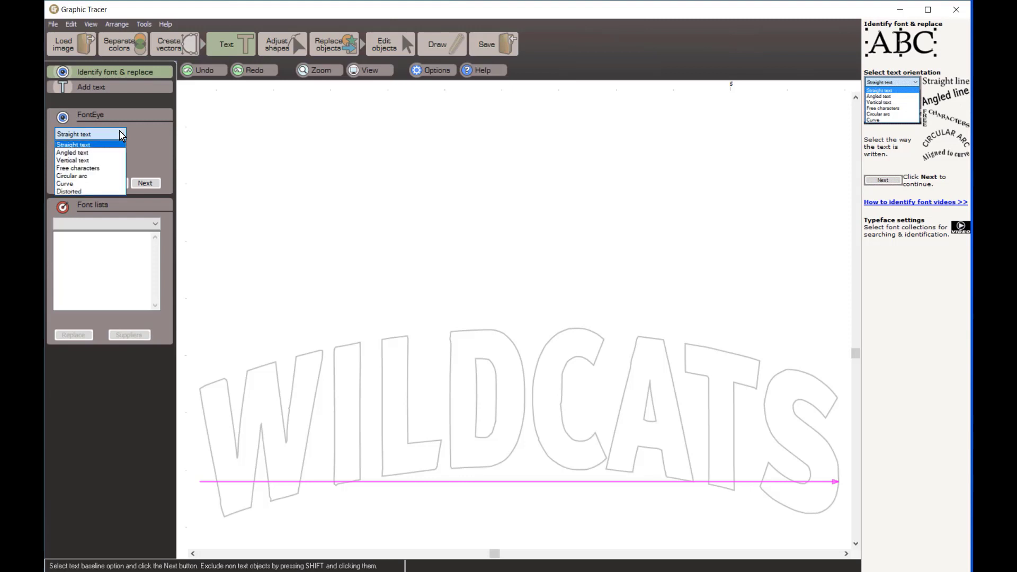
click(71, 189)
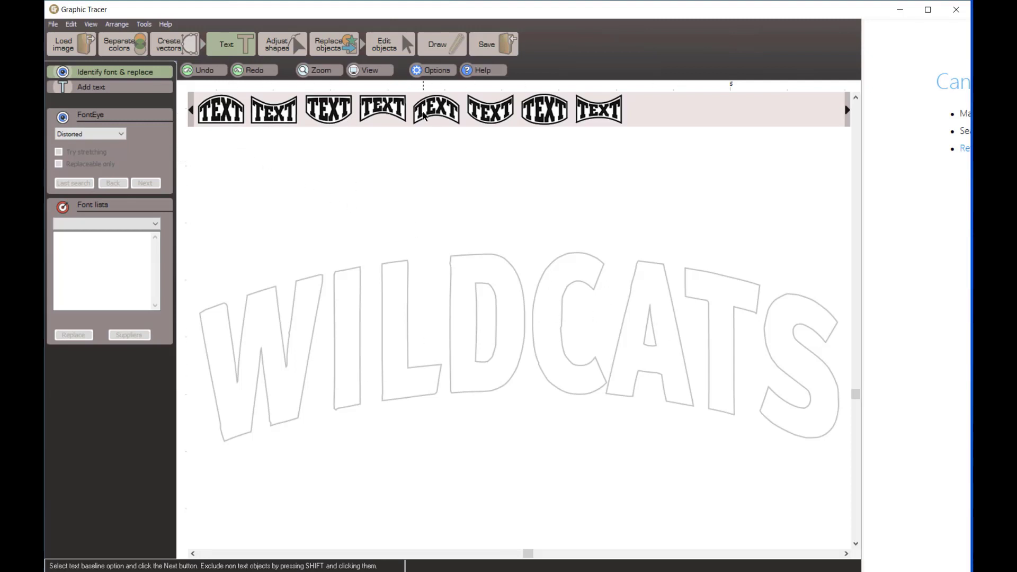
click(443, 114)
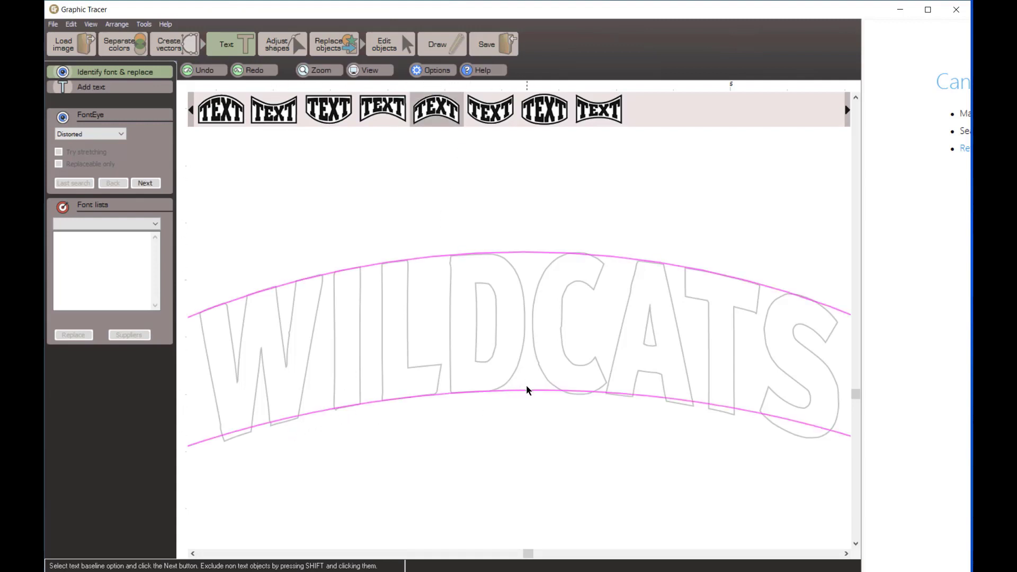
drag(526, 387, 525, 389)
drag(221, 434, 226, 437)
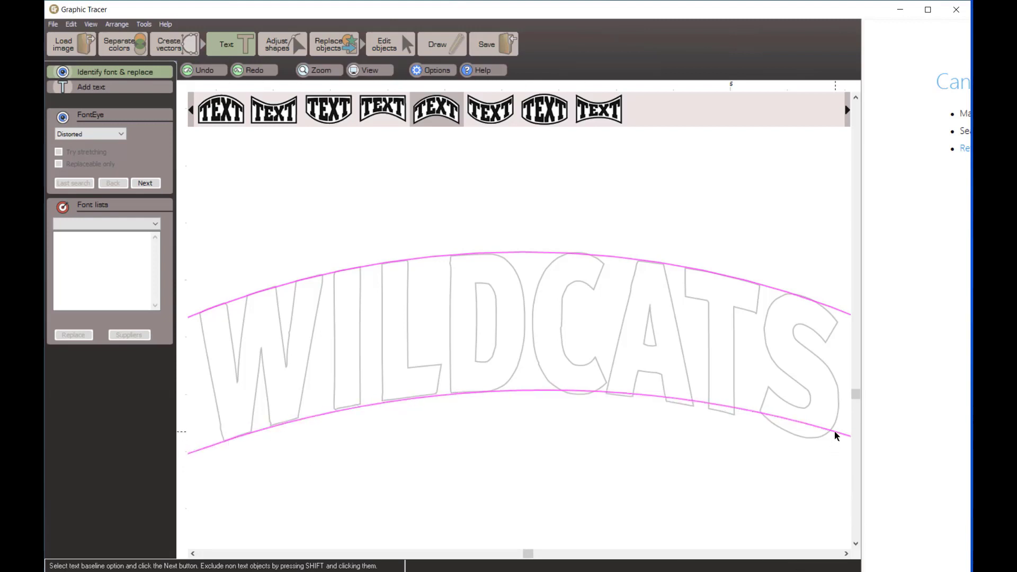
drag(836, 434, 836, 452)
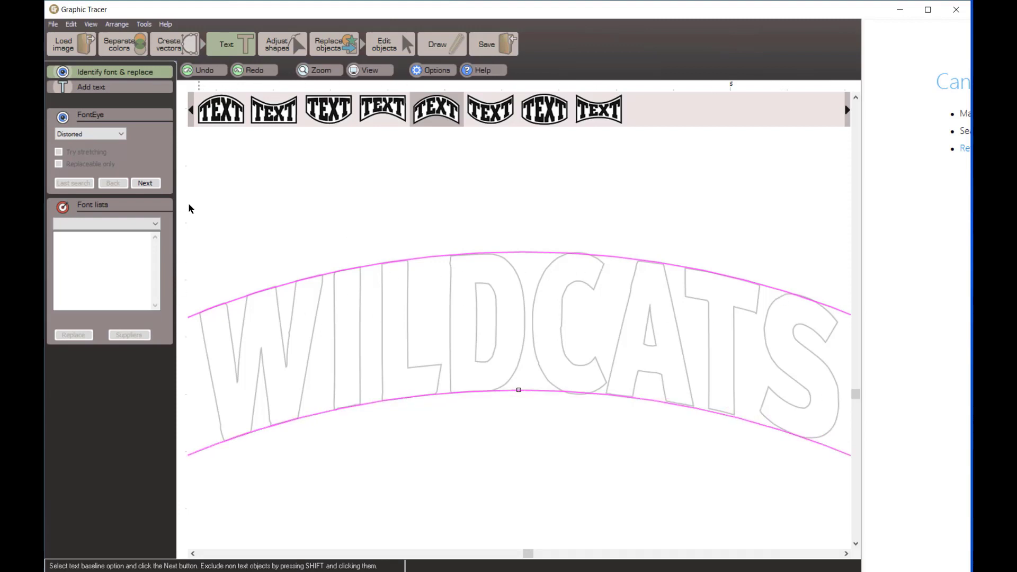
Continue to the letter check and assign the characters W, I, L, D, C, A, T, S to the letter shapes.
click(146, 182)
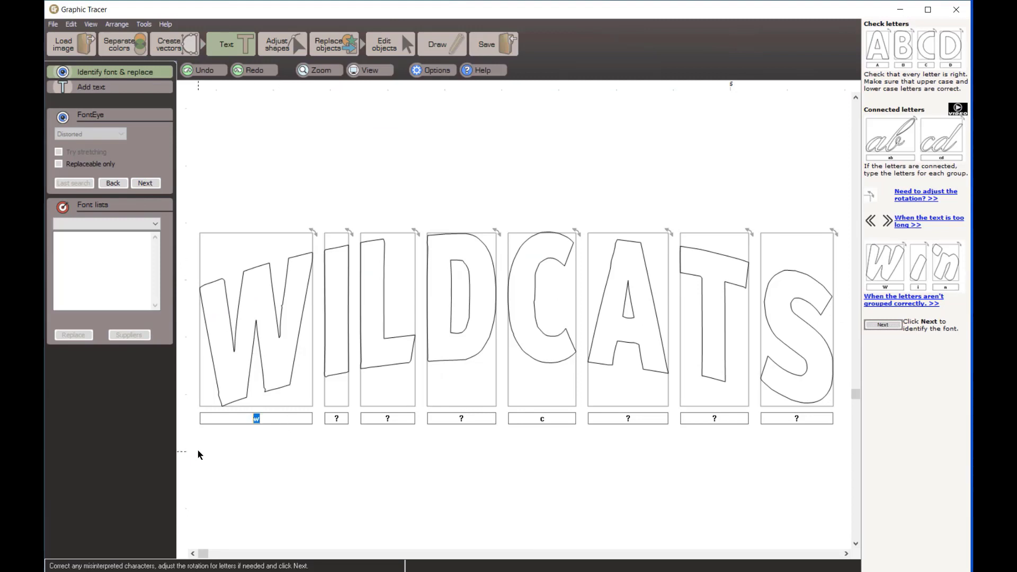
text(W)
key(Tab)
text(IL)
key(Tab)
text(D)
click(336, 418)
key(Tab)
text(L)
key(Tab)
text(D)
key(Tab)
text(C)
key(Tab)
text(A)
key(Tab)
text(T)
key(Tab)
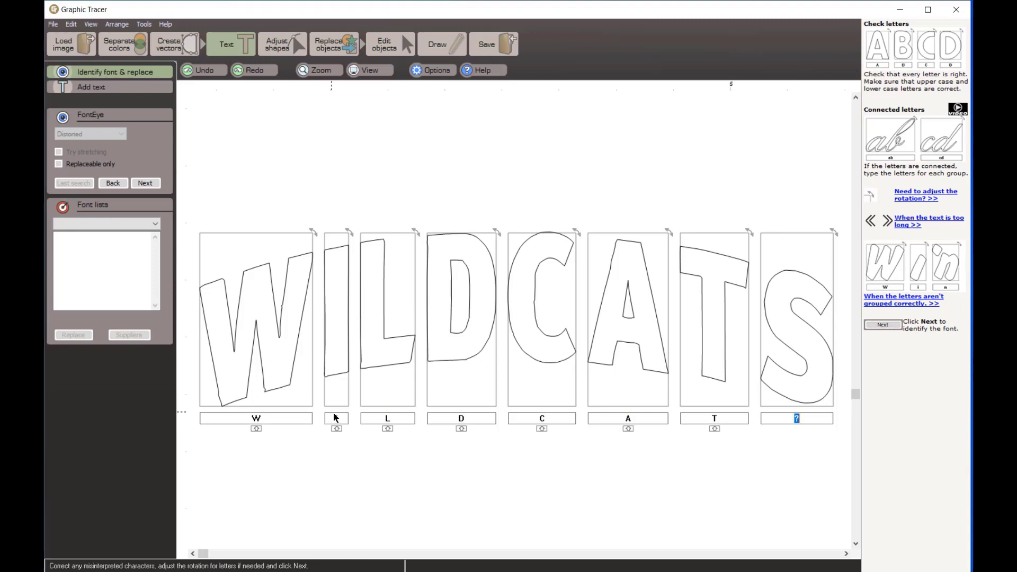
text(S)
Identify the WILDCATS font, refine the middle of the lower curve, and replace the lettering with MetaPlus Black, compressed 72 %.
click(147, 182)
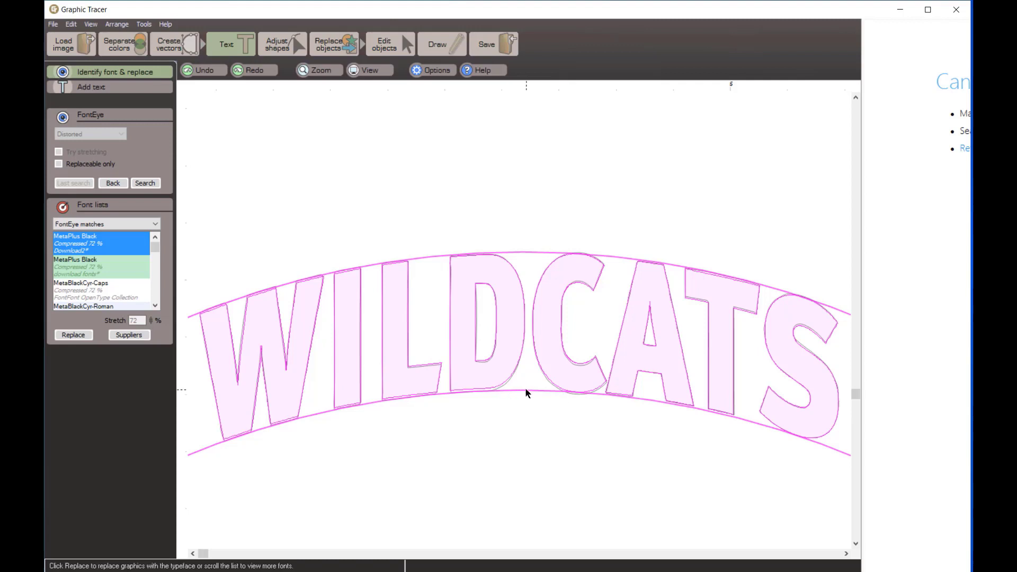
drag(526, 390, 526, 395)
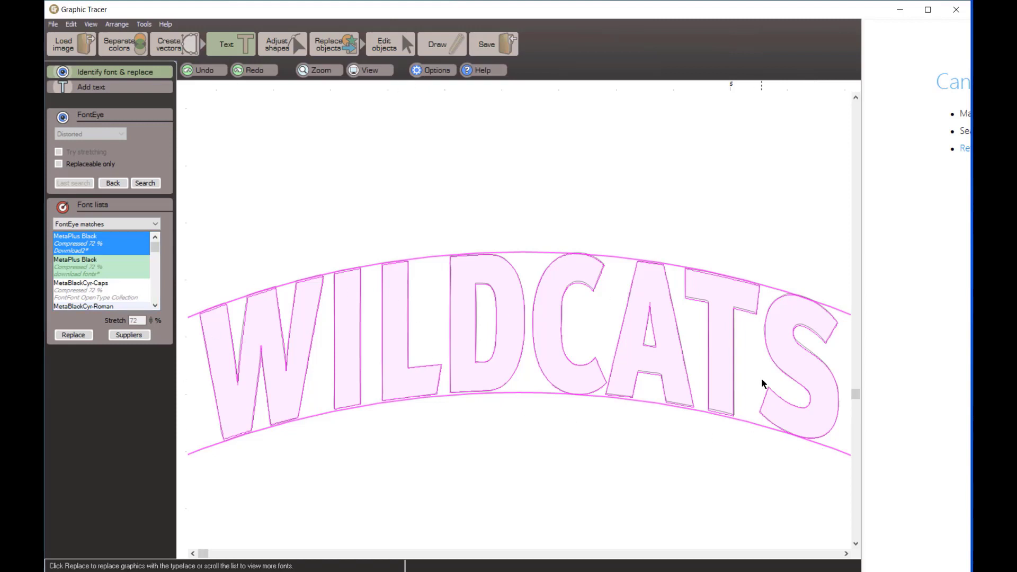
click(88, 336)
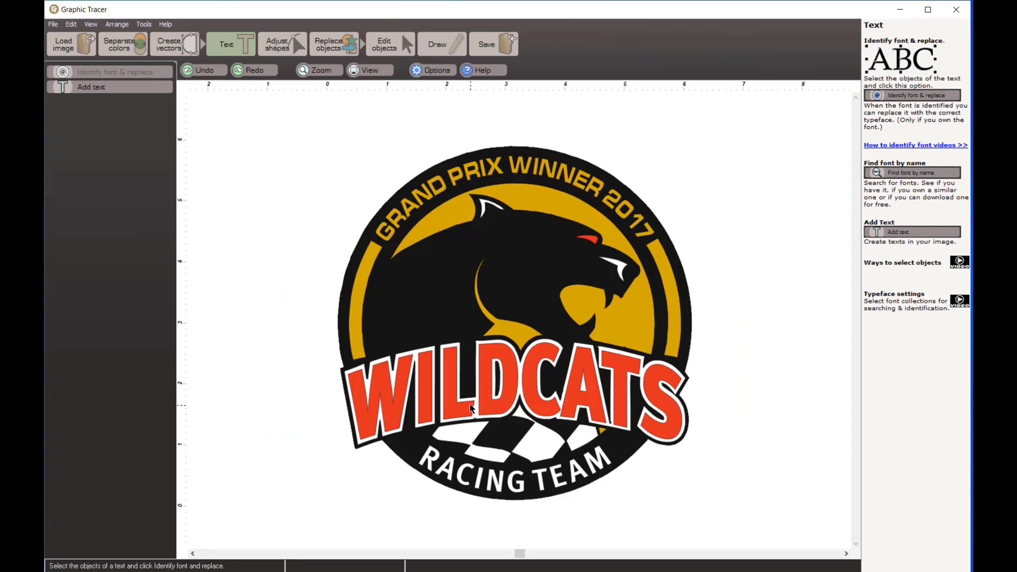
Select the WILDCATS lettering and preview a replacement contour outside the letters with pointed corners.
scroll(471, 408, up, 5)
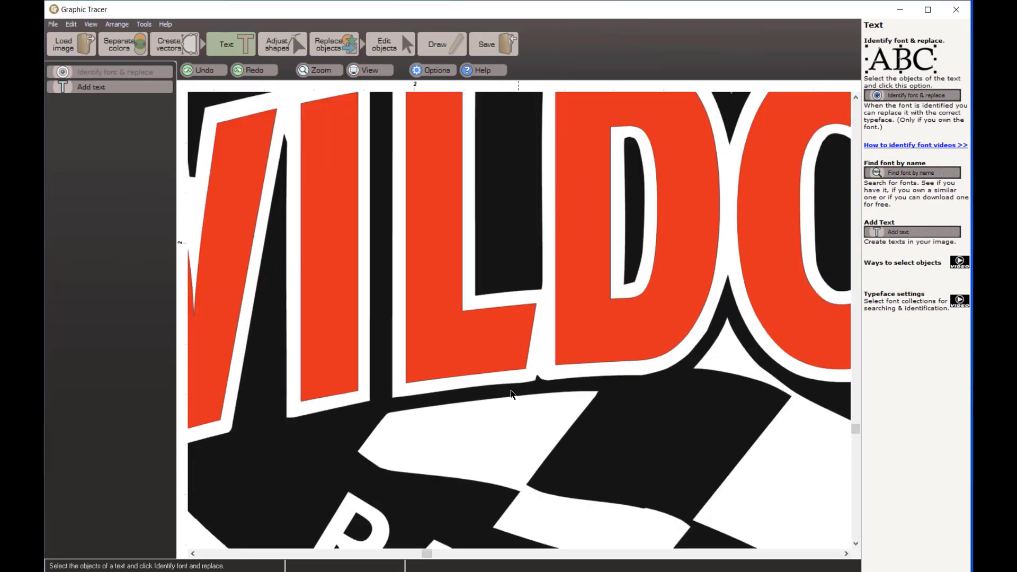
scroll(533, 378, down, 1)
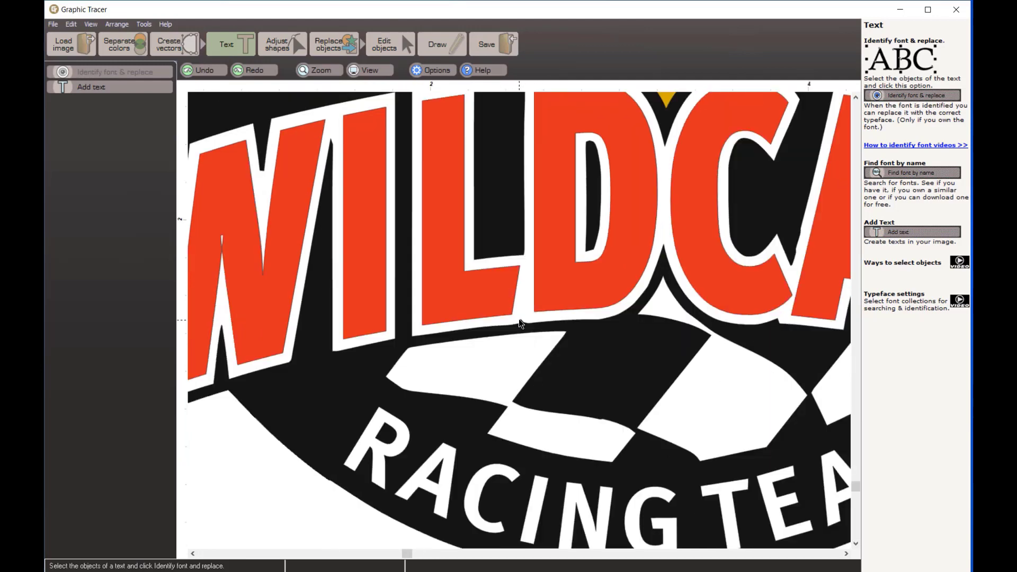
scroll(520, 322, down, 3)
click(493, 321)
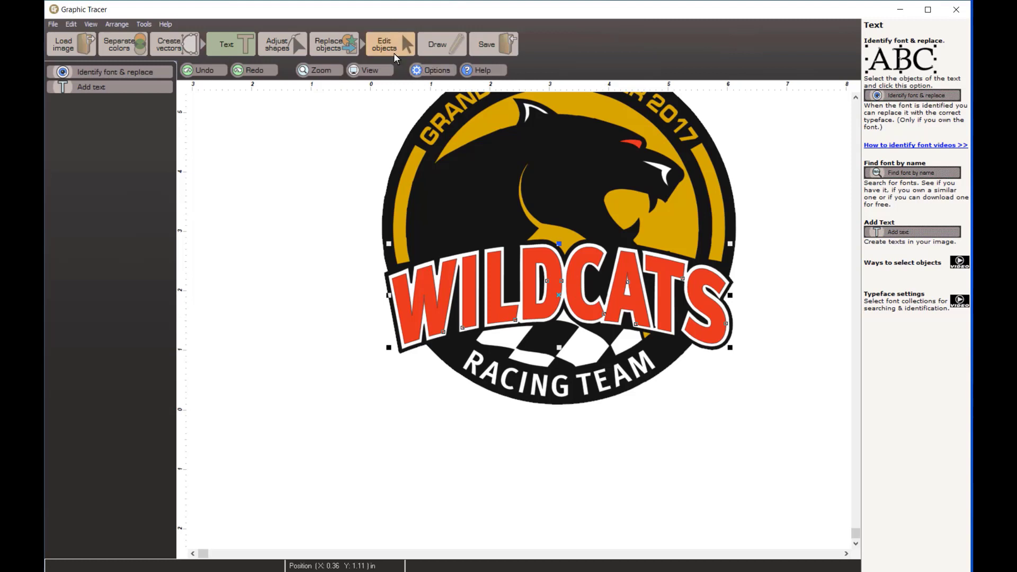
click(323, 39)
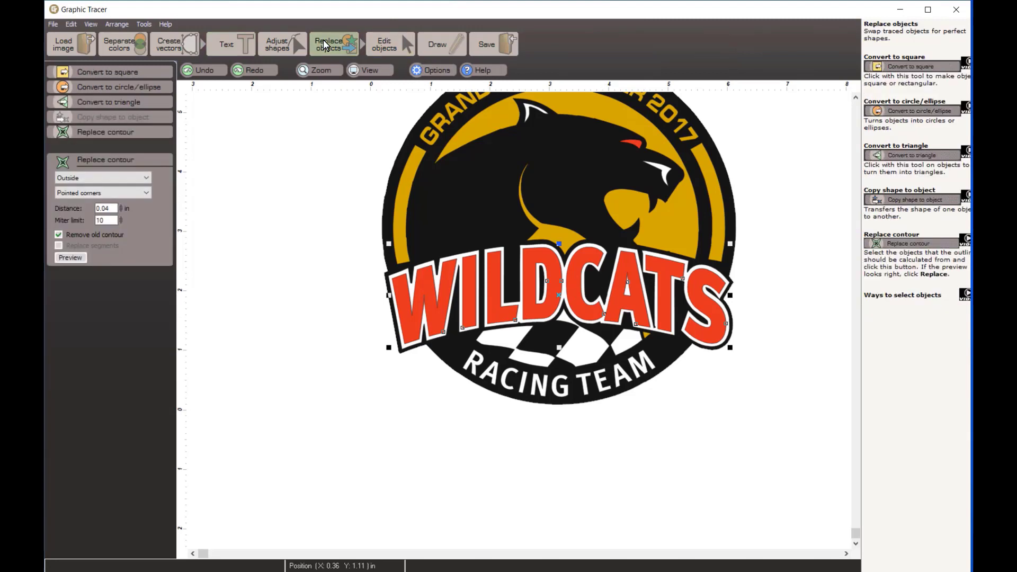
click(71, 257)
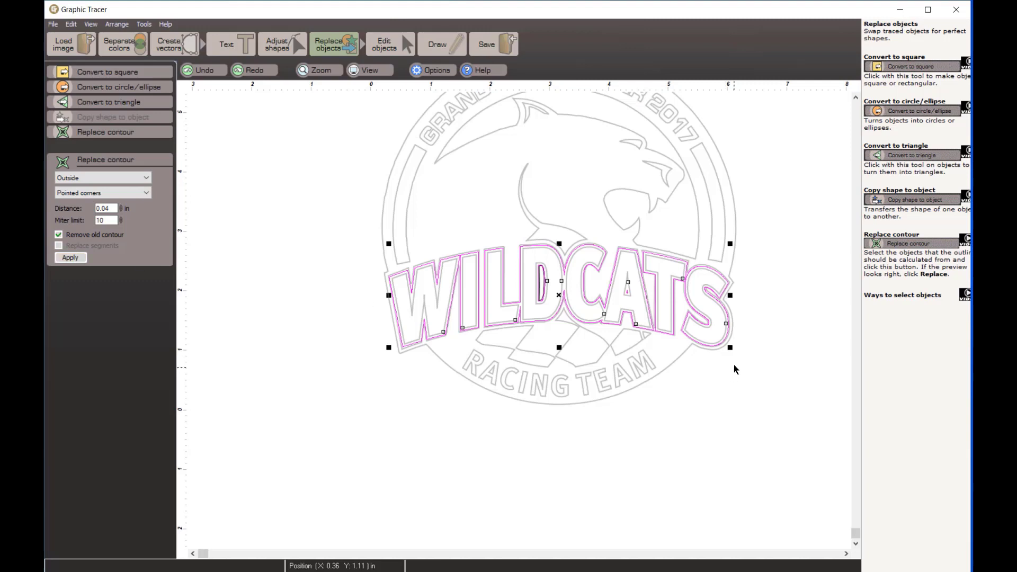
Try a contour distance of 0.05 in, refine it to 0.055 in, and preview the outline around WILDCATS.
scroll(466, 266, up, 4)
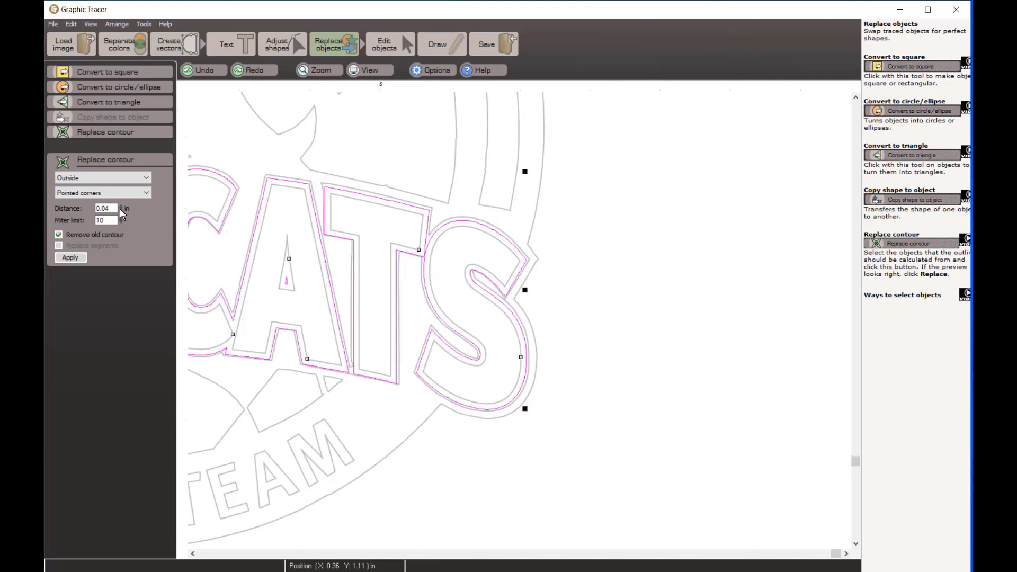
drag(109, 208, 107, 208)
text(5)
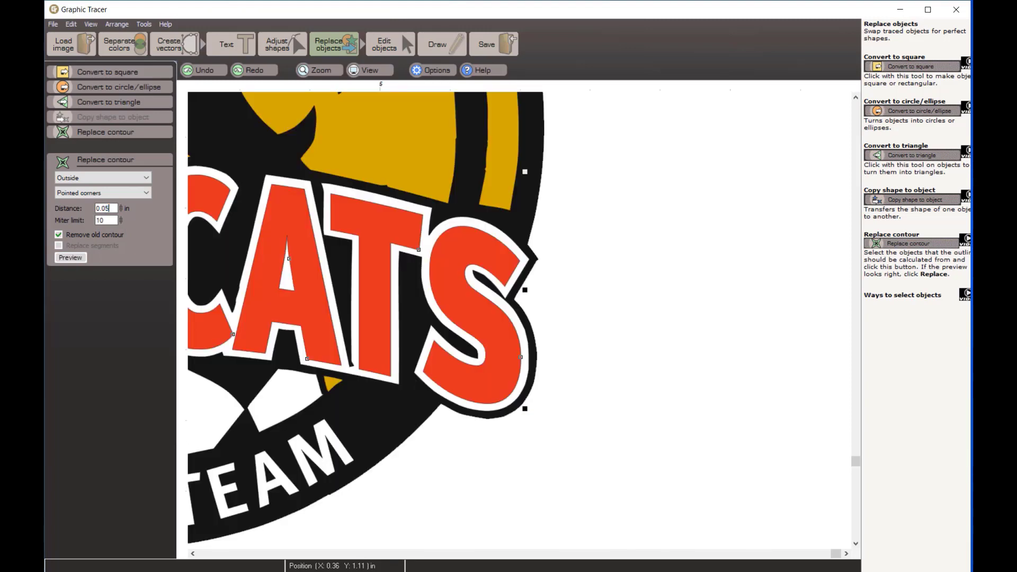
click(69, 257)
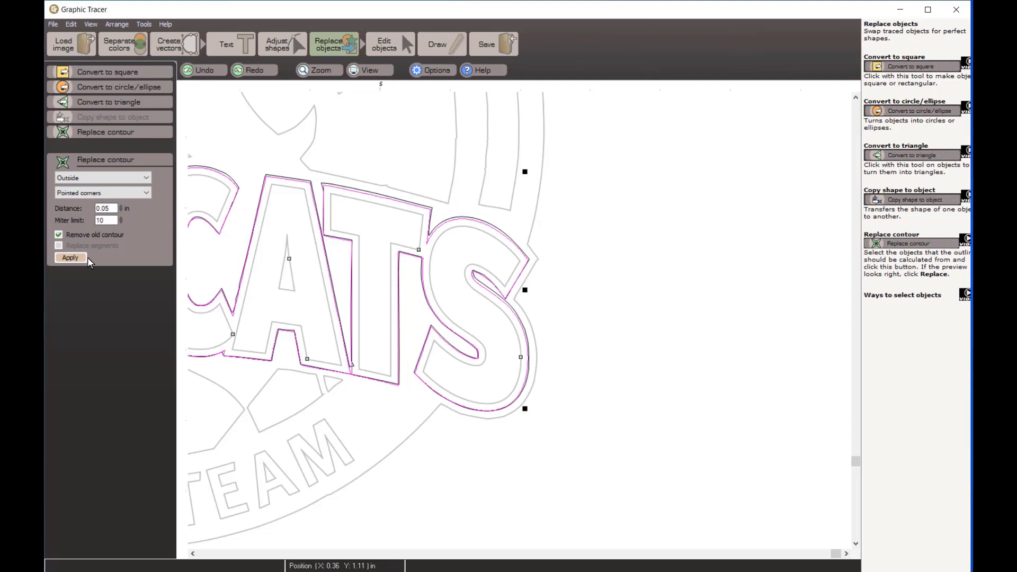
click(110, 208)
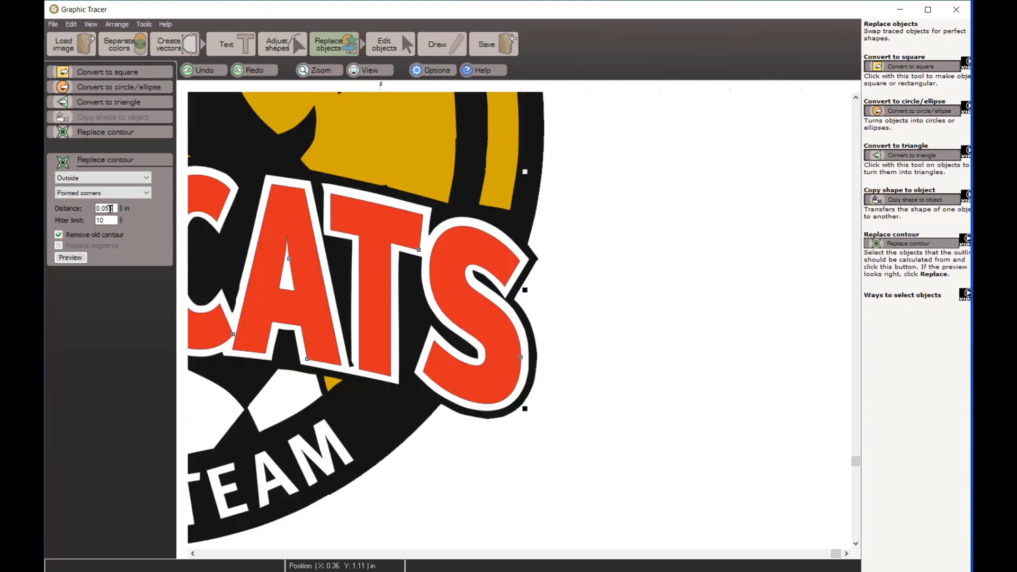
click(69, 258)
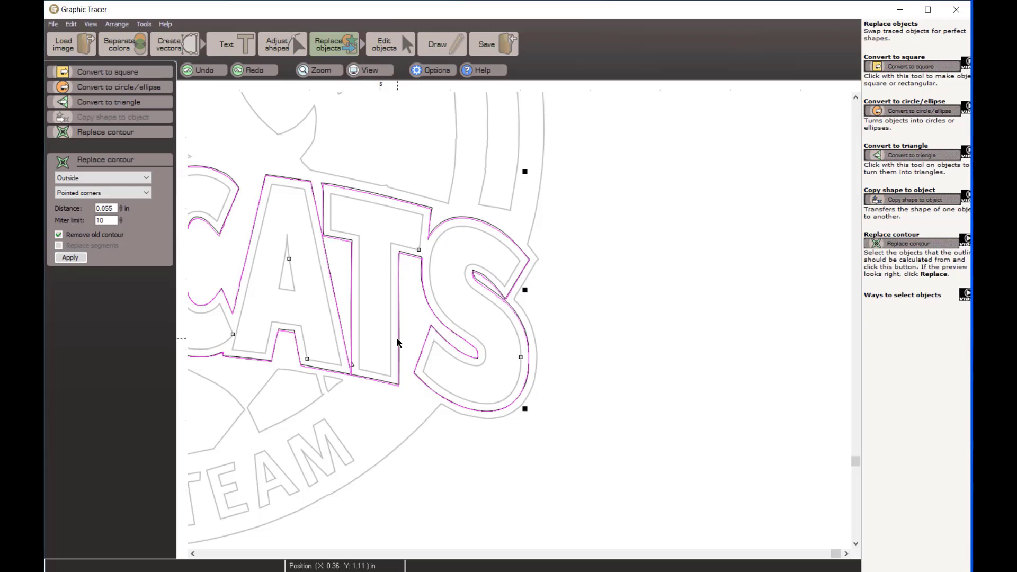
scroll(506, 325, down, 1)
scroll(507, 325, down, 1)
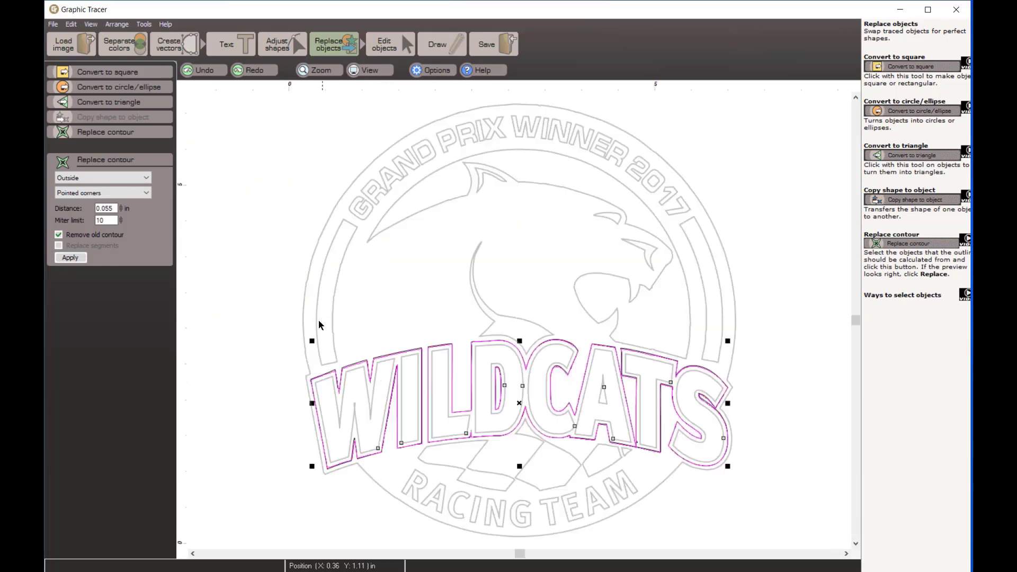
Check the previewed outline closely around the letters and apply it in place of the old WILDCATS contour.
scroll(471, 359, up, 2)
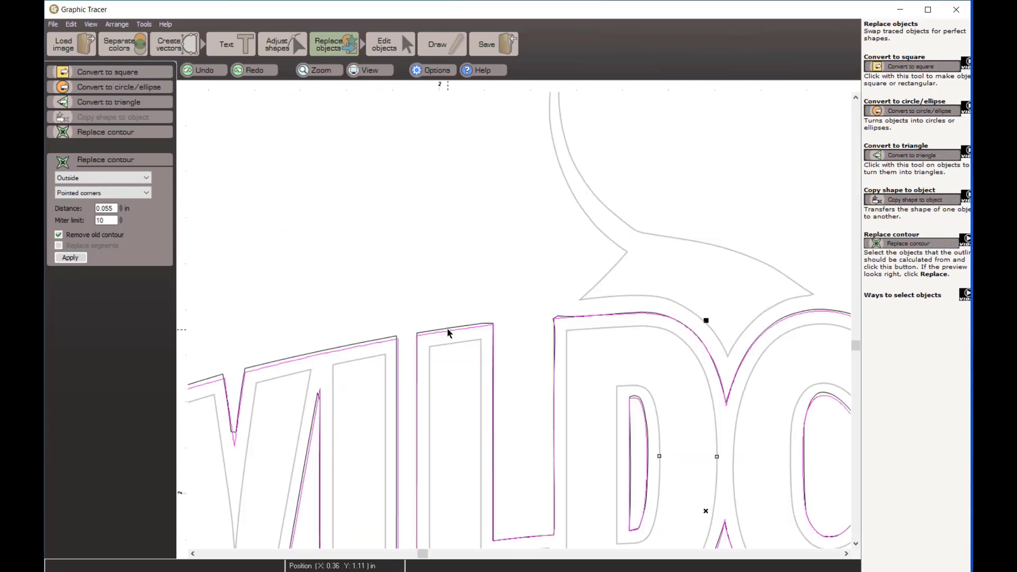
scroll(519, 322, down, 2)
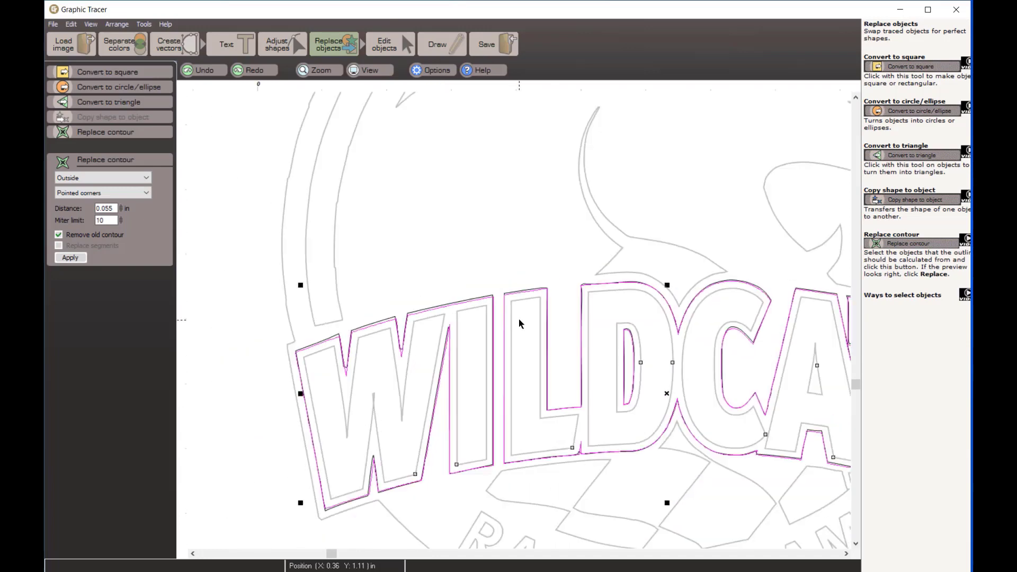
scroll(519, 322, up, 1)
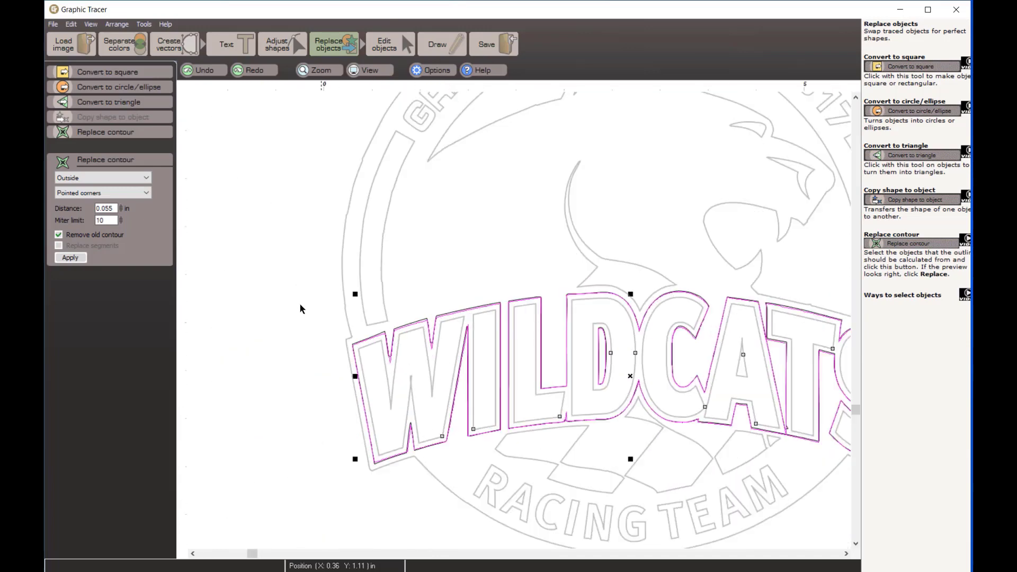
click(70, 258)
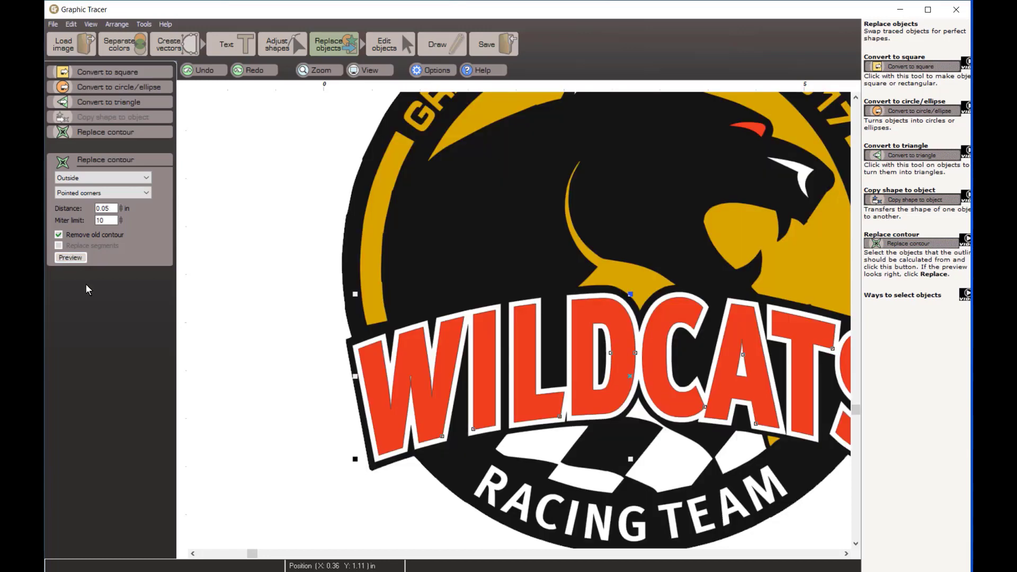
Switch to node editing, select the black badge shape and convert its short notch segment beside the W to a straight line.
scroll(450, 265, down, 1)
click(401, 192)
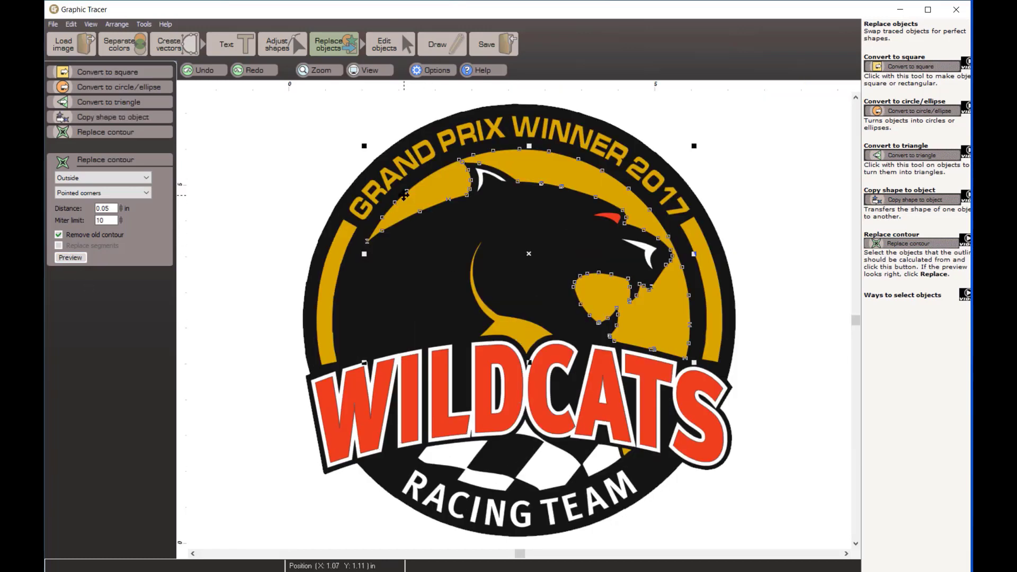
click(277, 43)
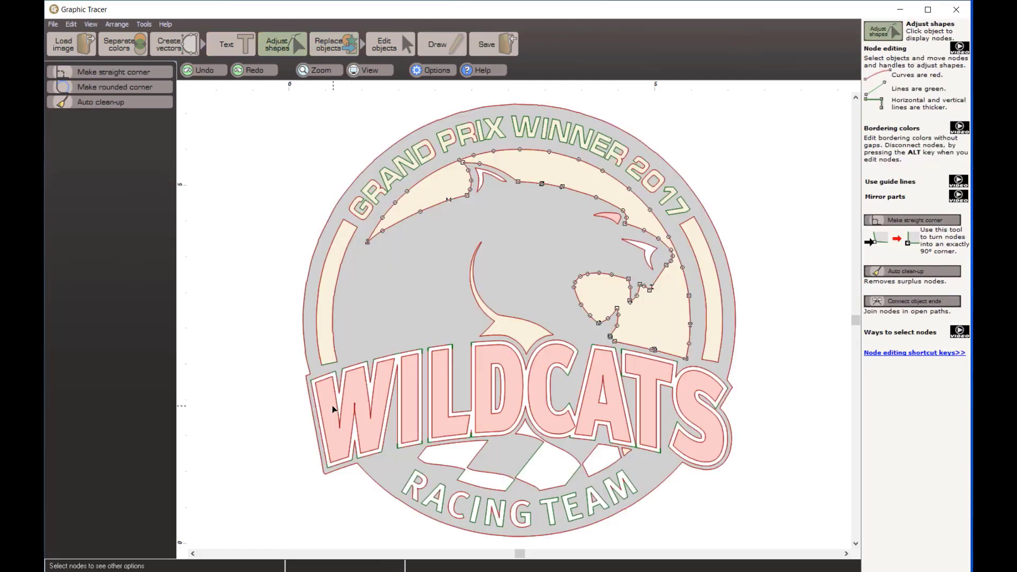
click(310, 377)
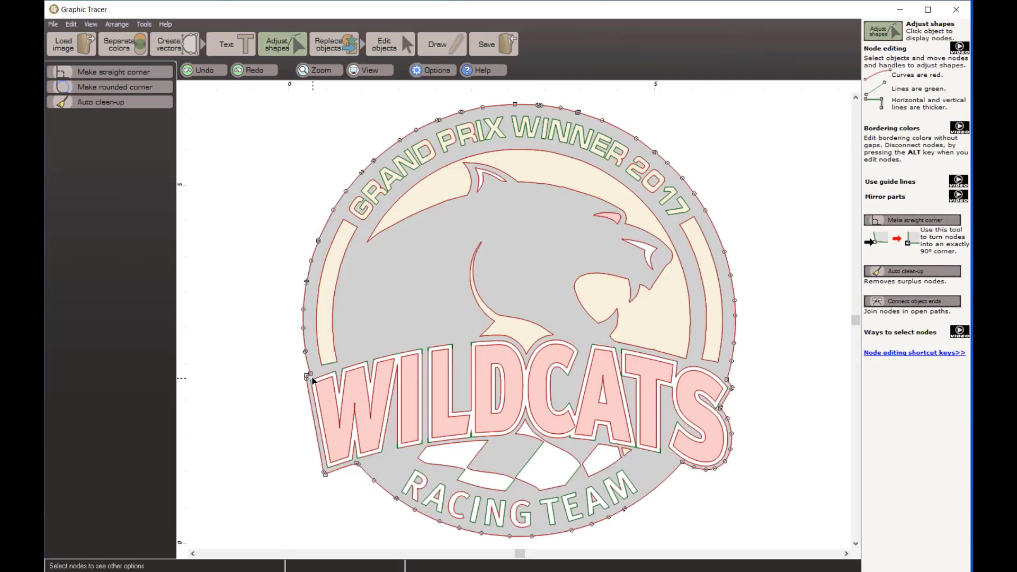
scroll(313, 380, up, 5)
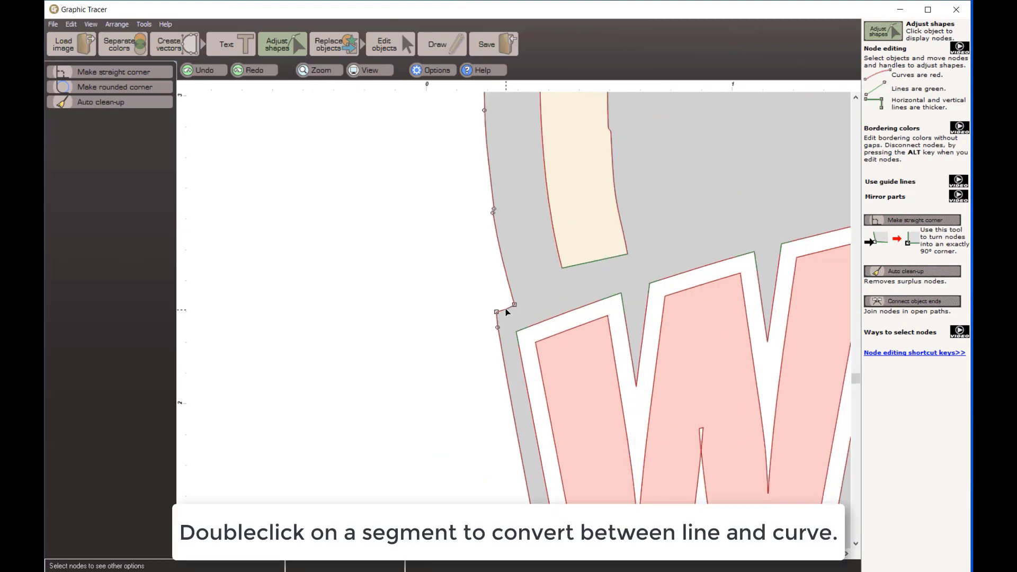
click(506, 309)
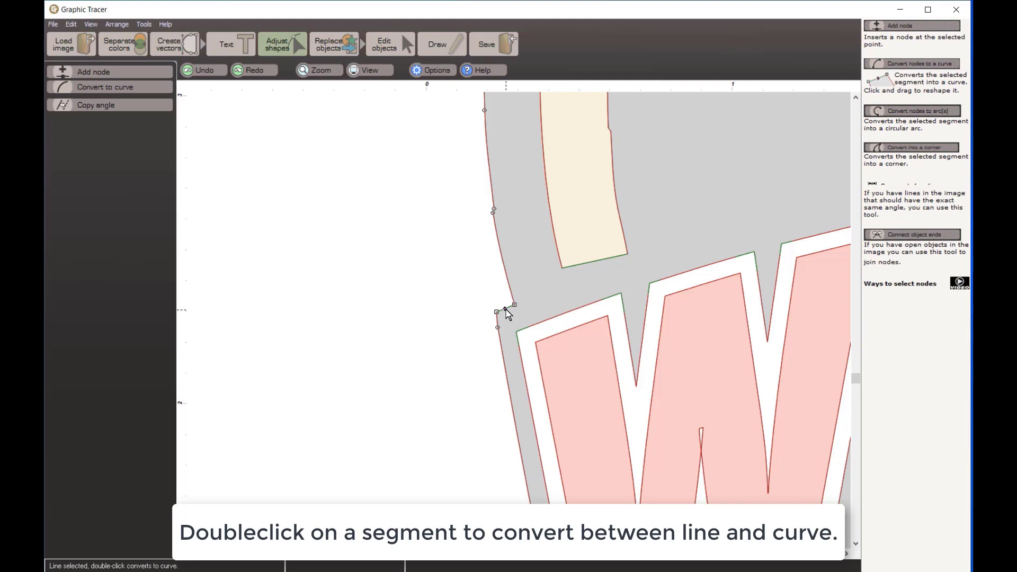
Convert the short notch segment of the black badge outline beside the upper end of the S to a straight line.
scroll(511, 318, down, 4)
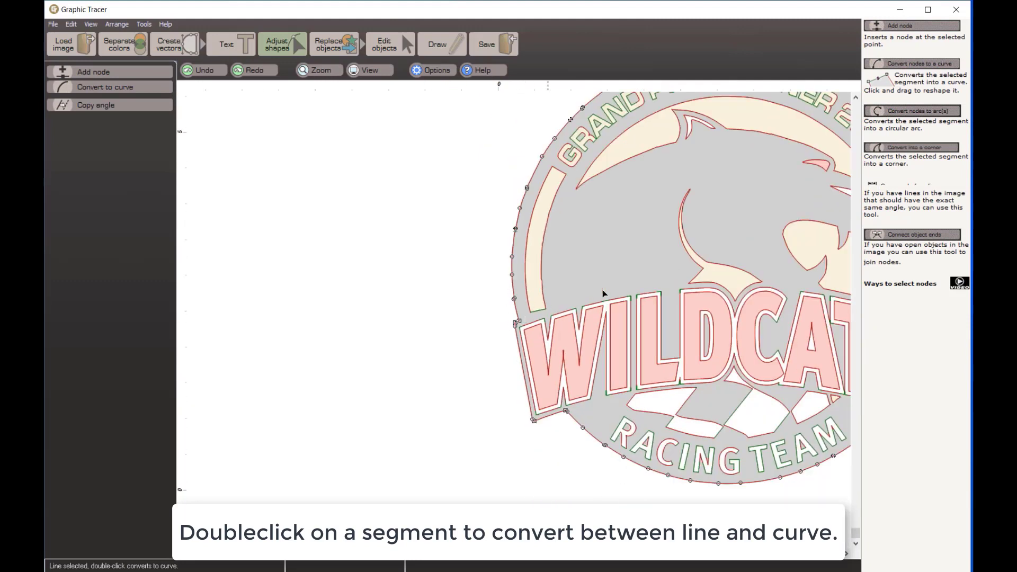
scroll(603, 293, down, 2)
scroll(727, 374, up, 5)
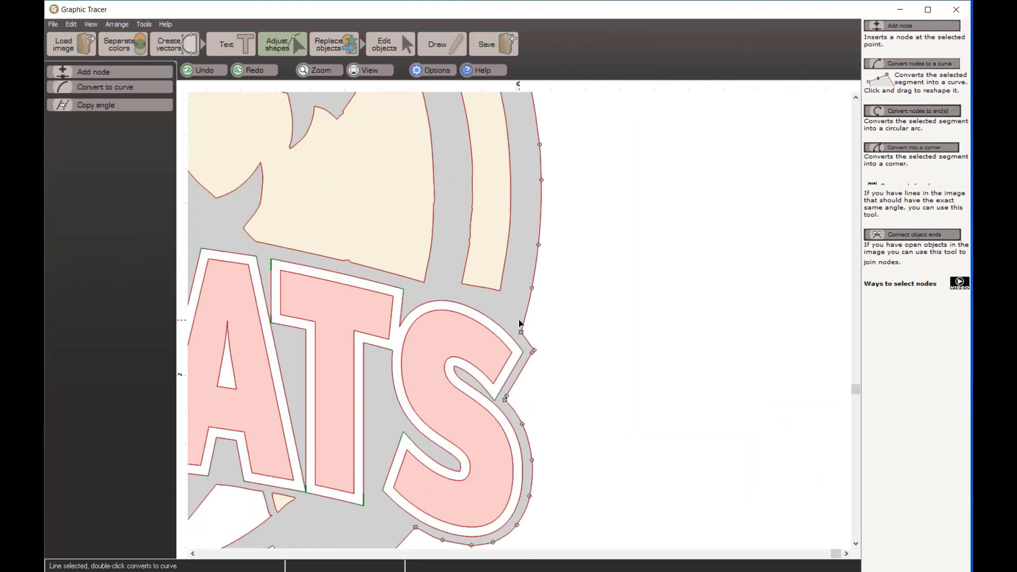
click(527, 345)
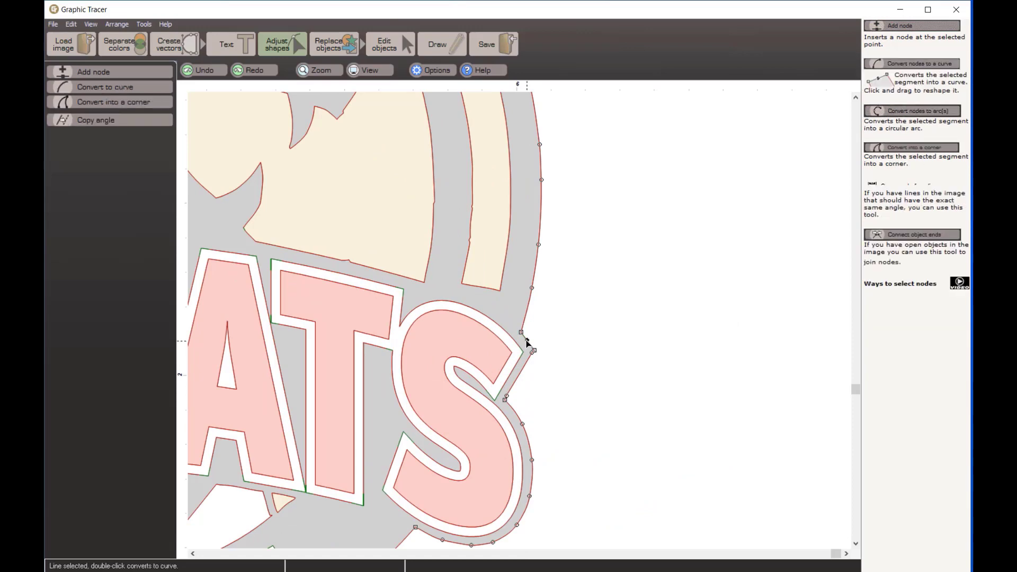
Select the consecutive badge outline nodes from the notch beside the S to the notch beside the W.
scroll(526, 345, down, 4)
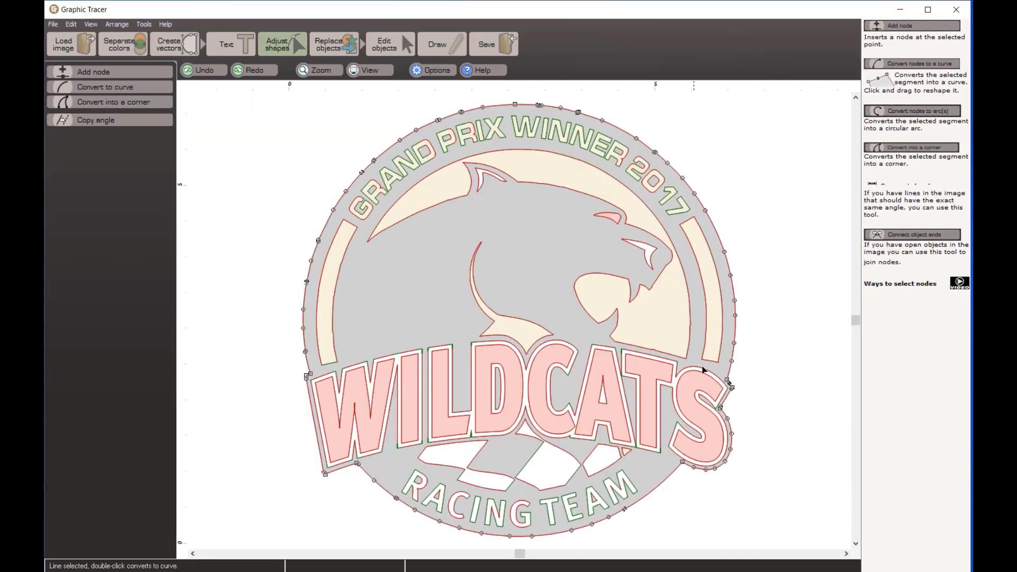
click(728, 382)
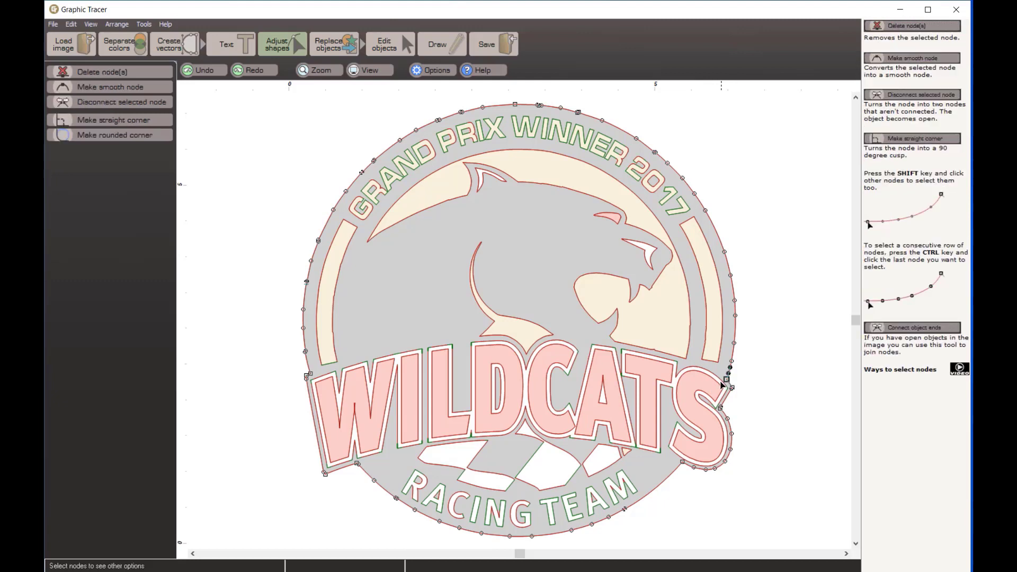
ctrl+click(312, 375)
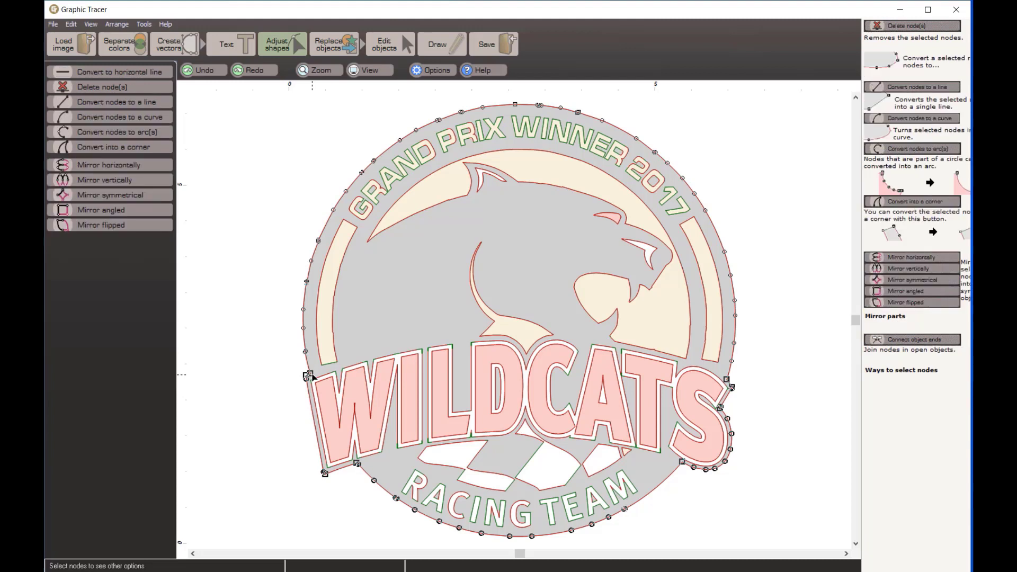